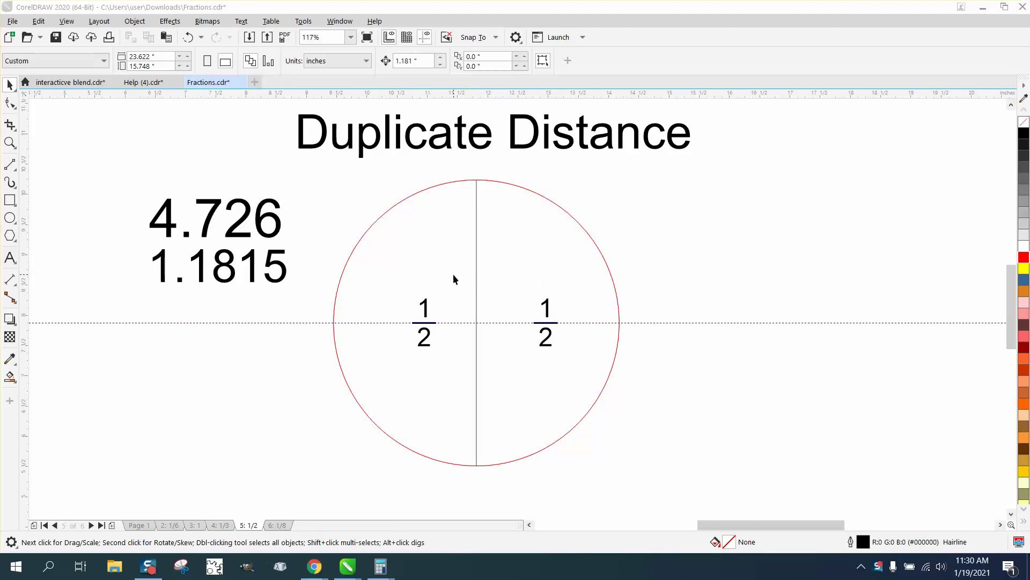
Step: Check the red circle's diameter and the current nudge distance
click(379, 217)
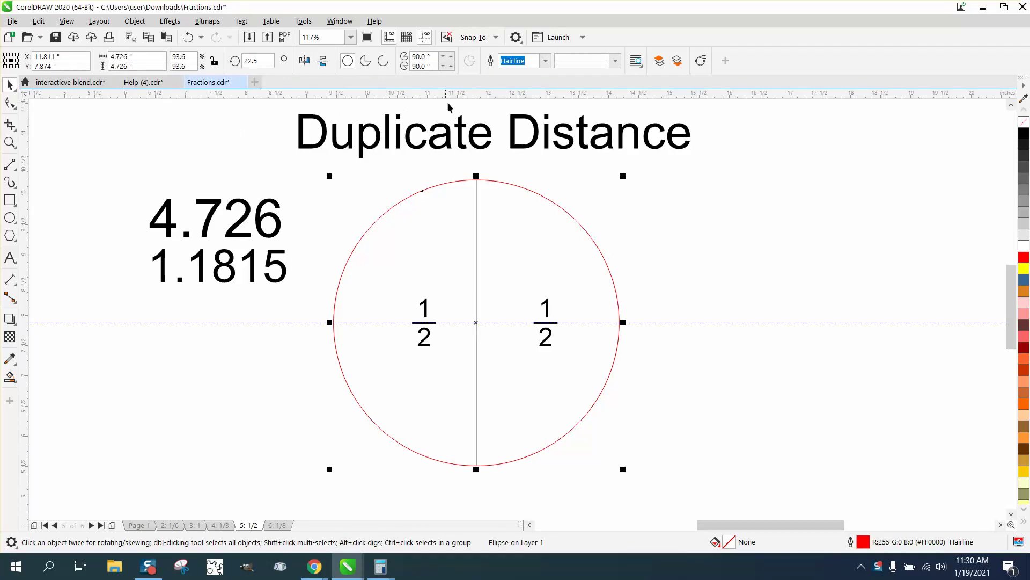
click(155, 127)
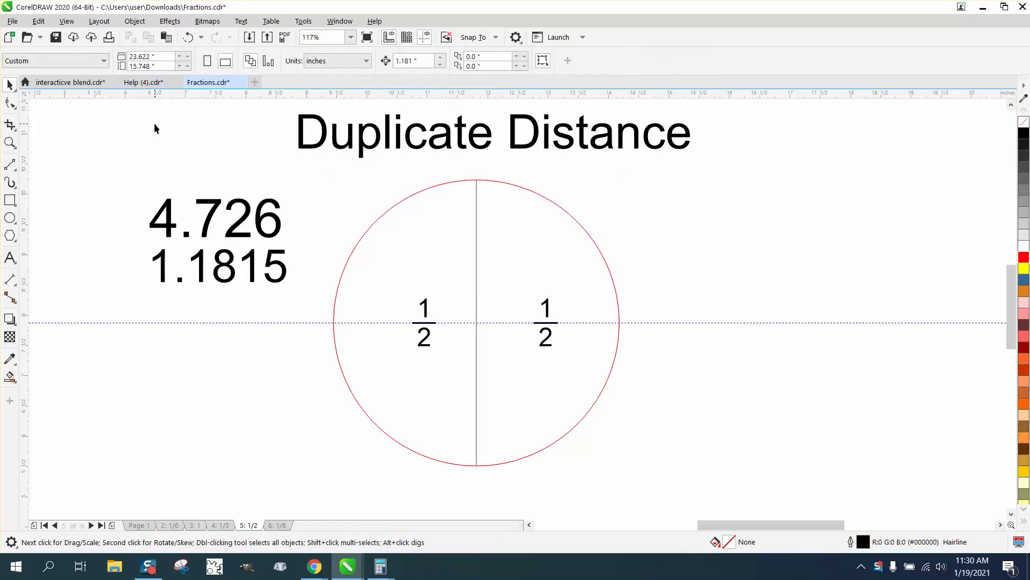
click(371, 224)
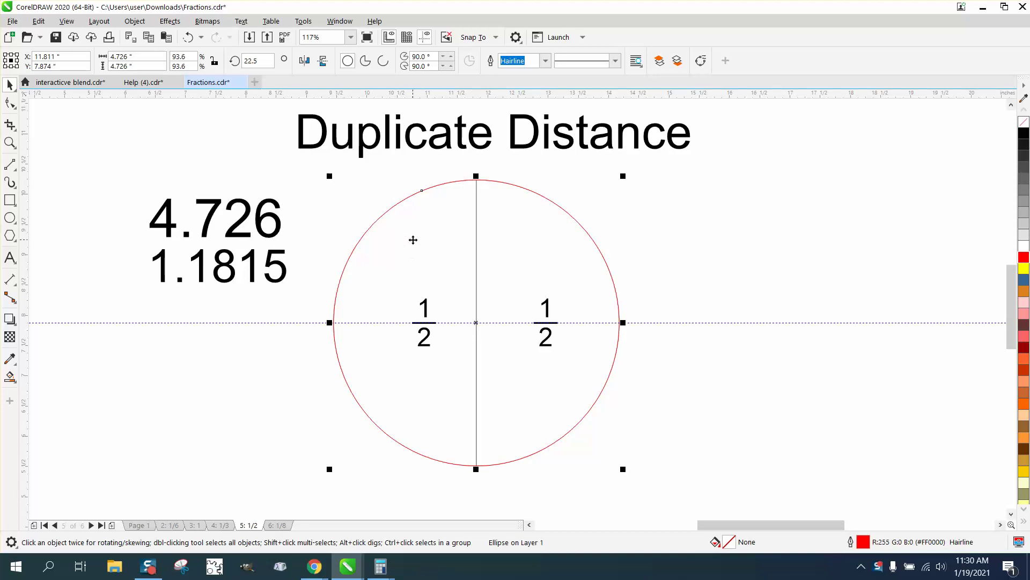
click(352, 212)
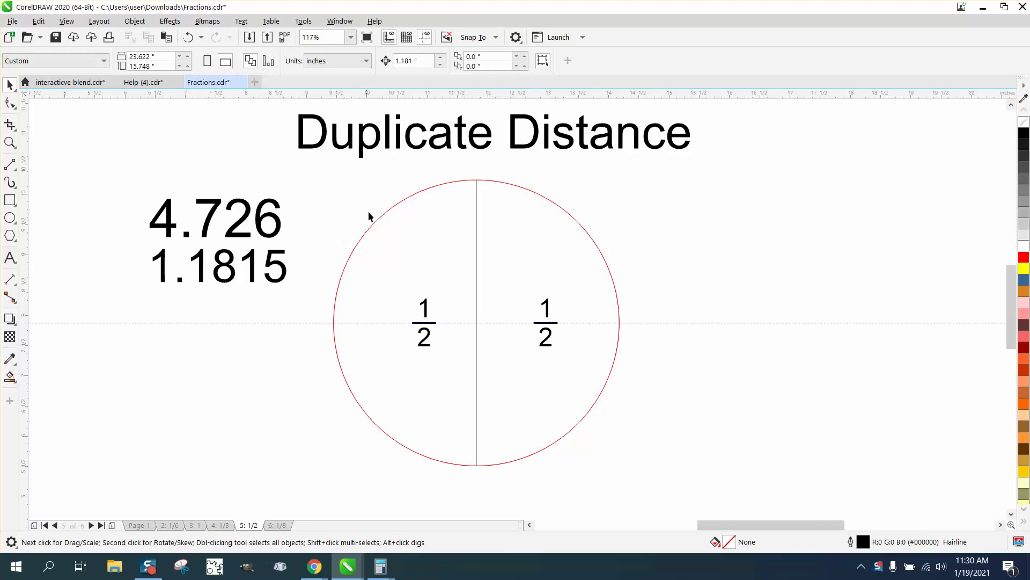
click(424, 61)
Step: Add a vertical guideline, center it on the page and nudge it 1.181" to the left
drag(27, 170, 113, 172)
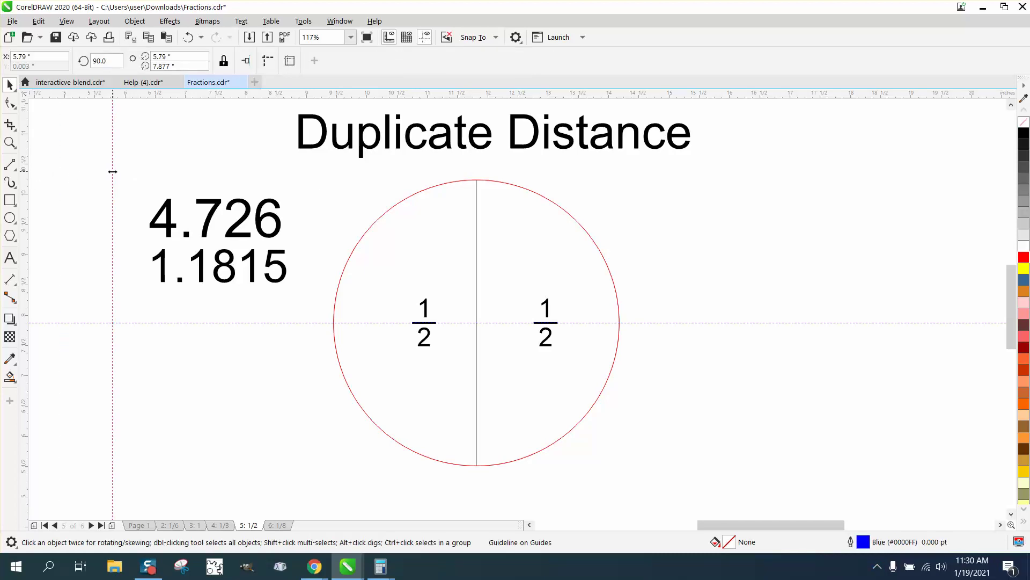
key(p)
click(476, 164)
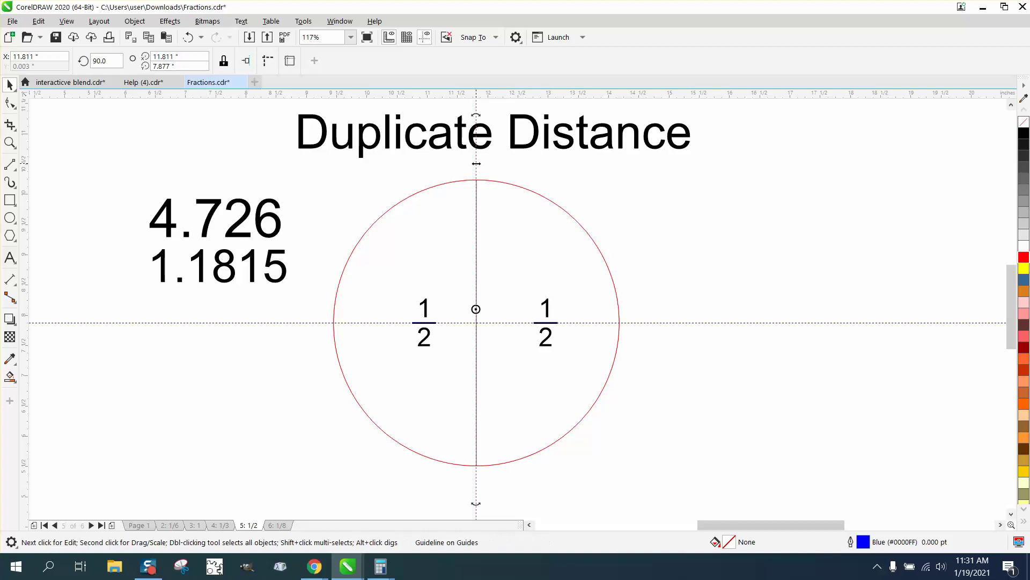
key(Left)
click(500, 173)
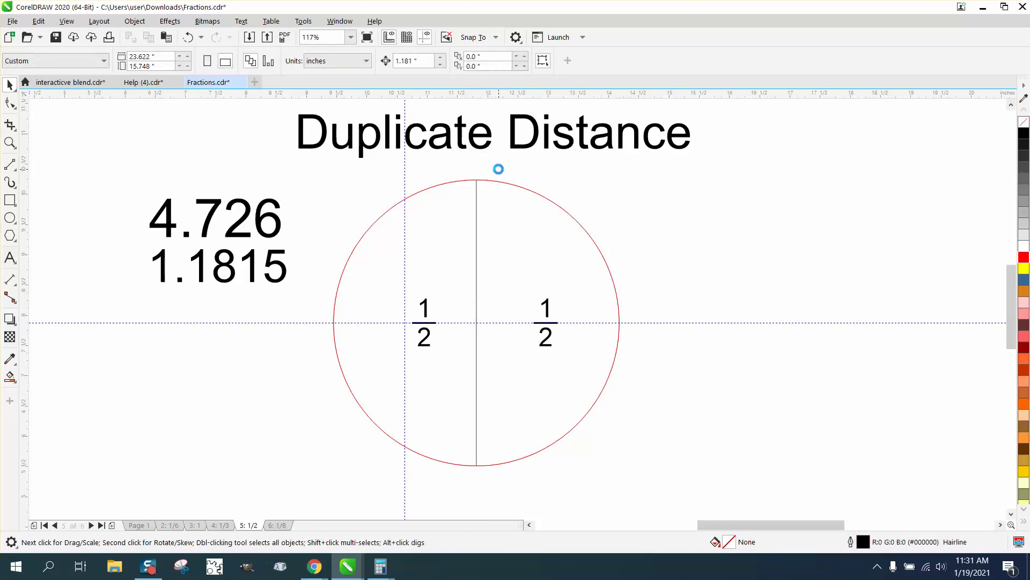
key(ctrl+p)
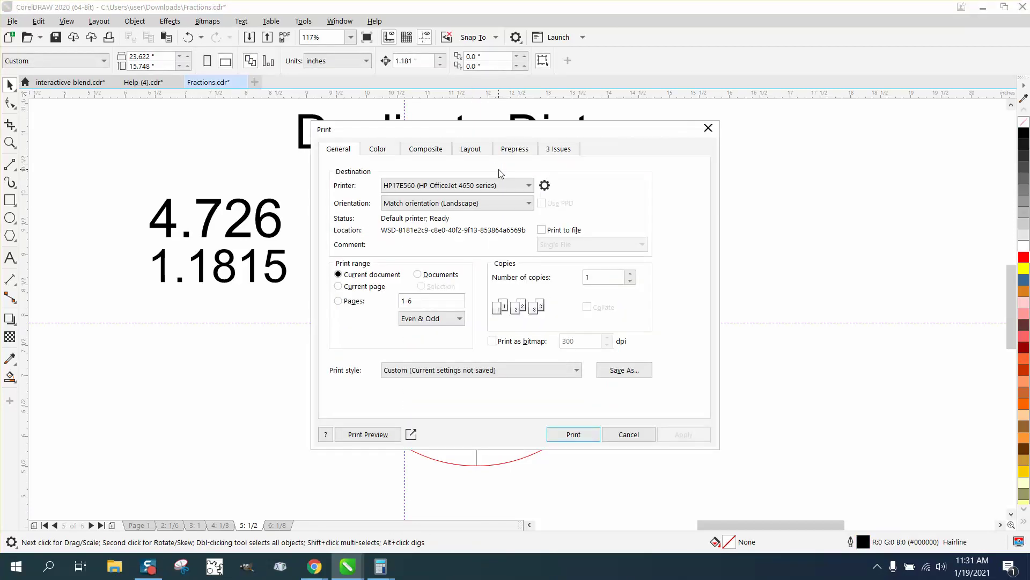
key(alt+d)
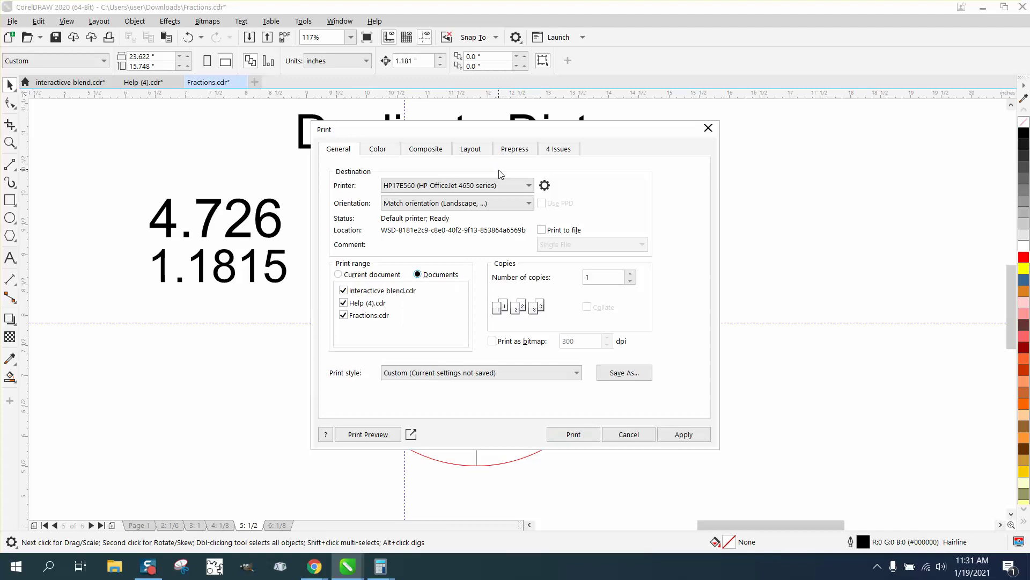
click(623, 436)
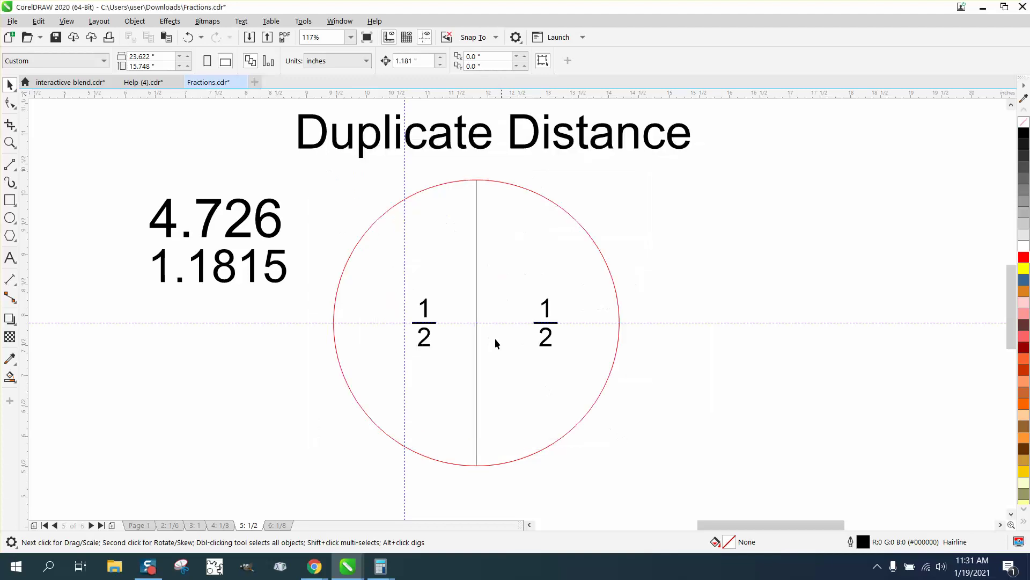
Step: Place a second vertical guideline 1.181" to the right of the page center, at X 12.993"
click(405, 181)
key(ctrl+d)
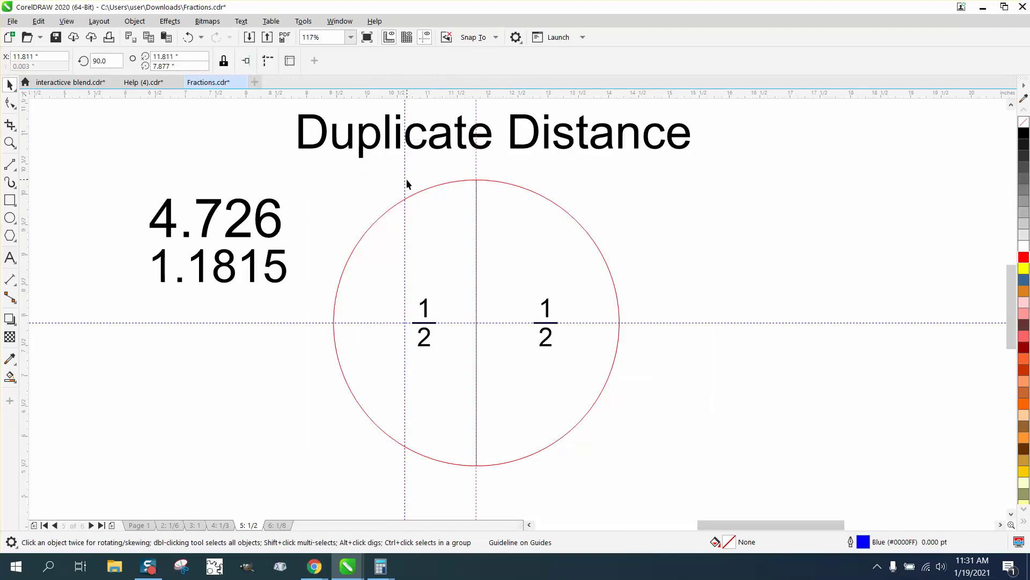
click(476, 170)
key(ctrl+d)
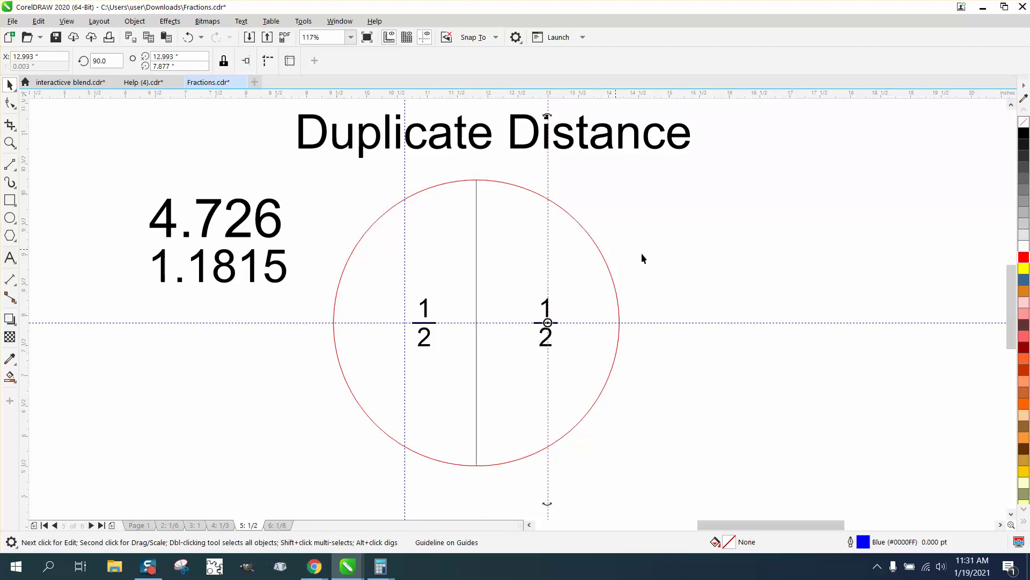
click(668, 246)
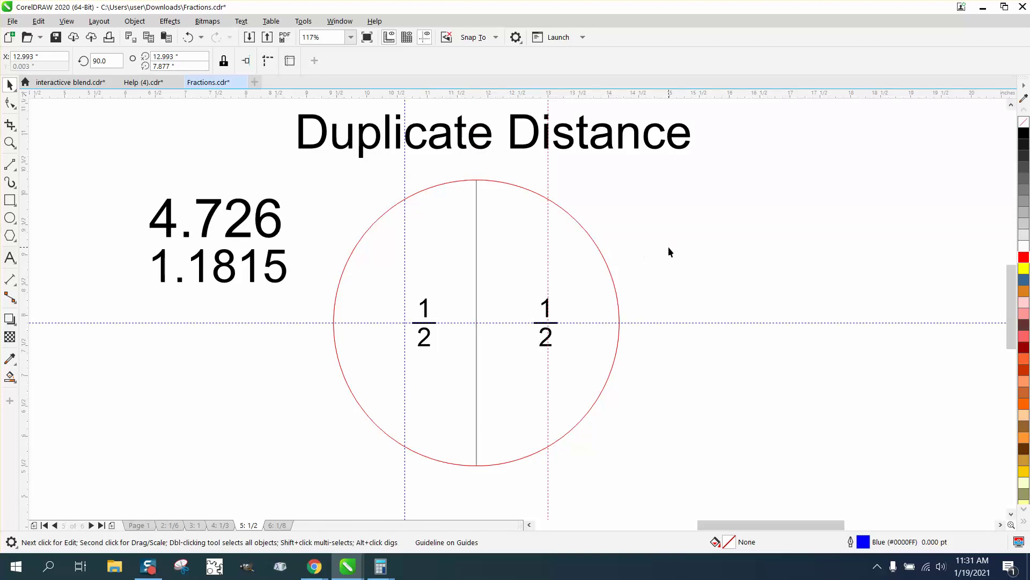
Step: Move the left 1/2 fraction group onto the crossing of the left vertical and horizontal guidelines, at about X 10.596"
click(9, 142)
drag(325, 232, 765, 432)
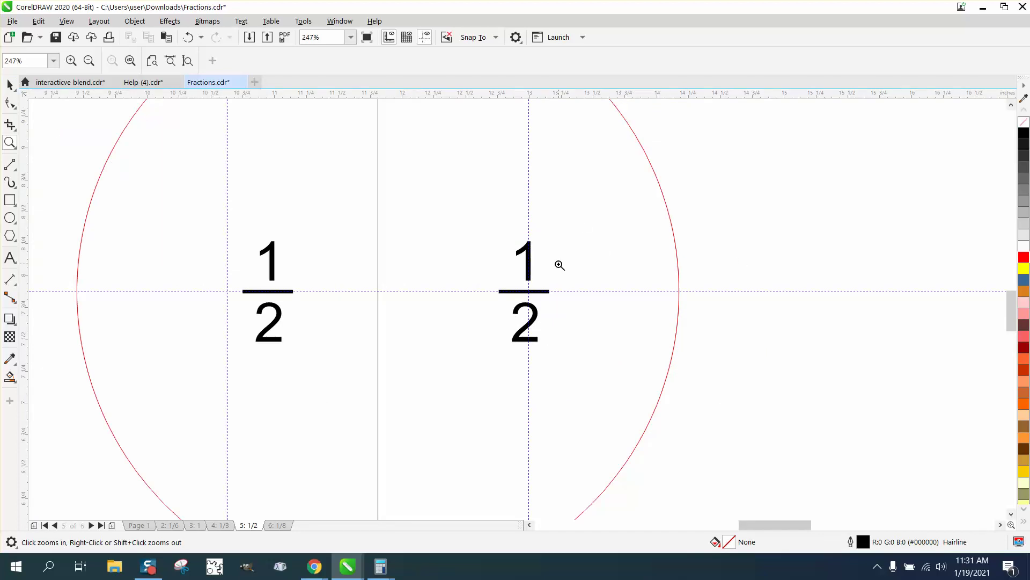
click(10, 85)
click(270, 256)
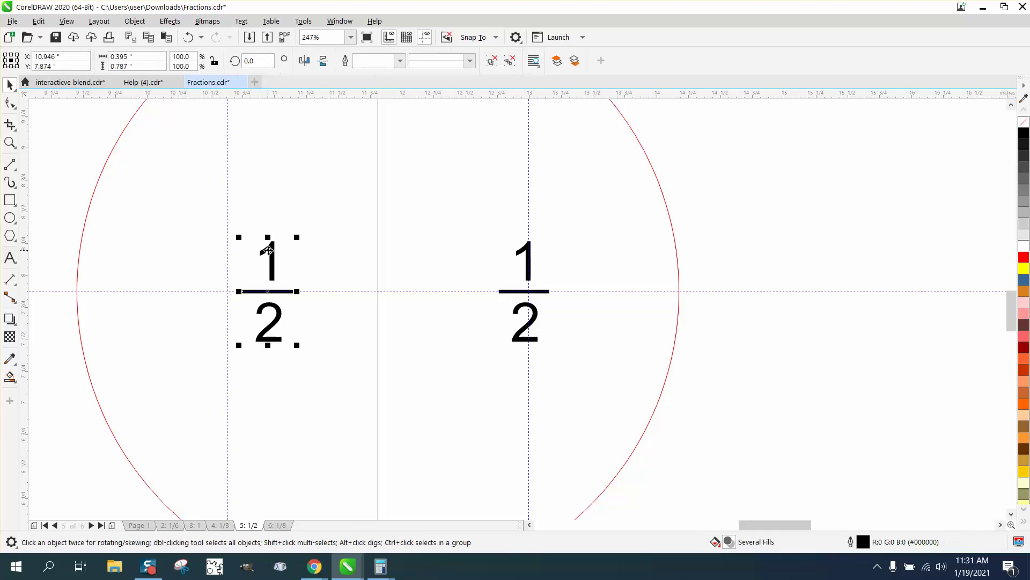
ctrl+click(268, 291)
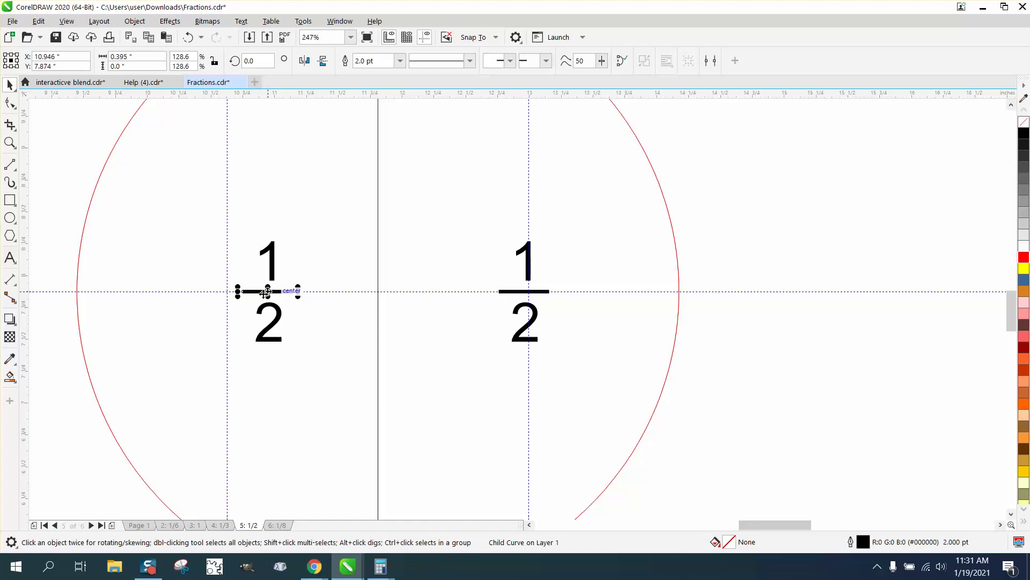
click(231, 285)
drag(56, 192, 361, 402)
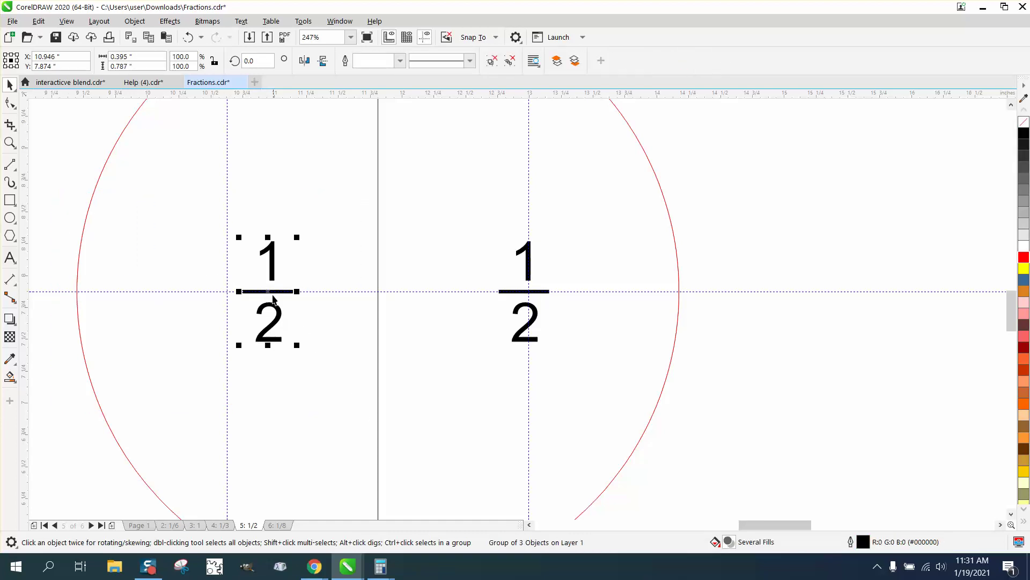
drag(271, 291, 228, 291)
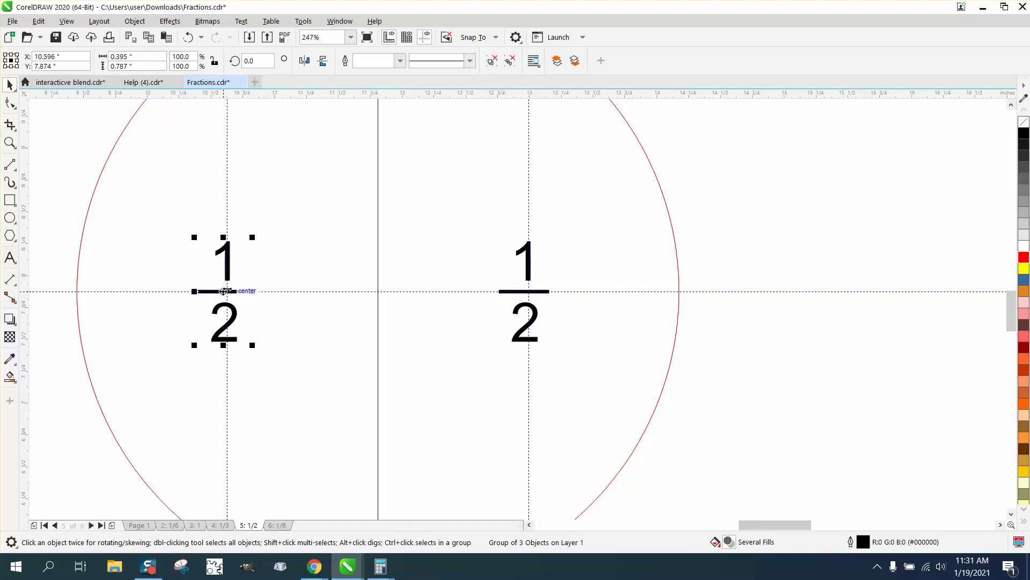
click(71, 158)
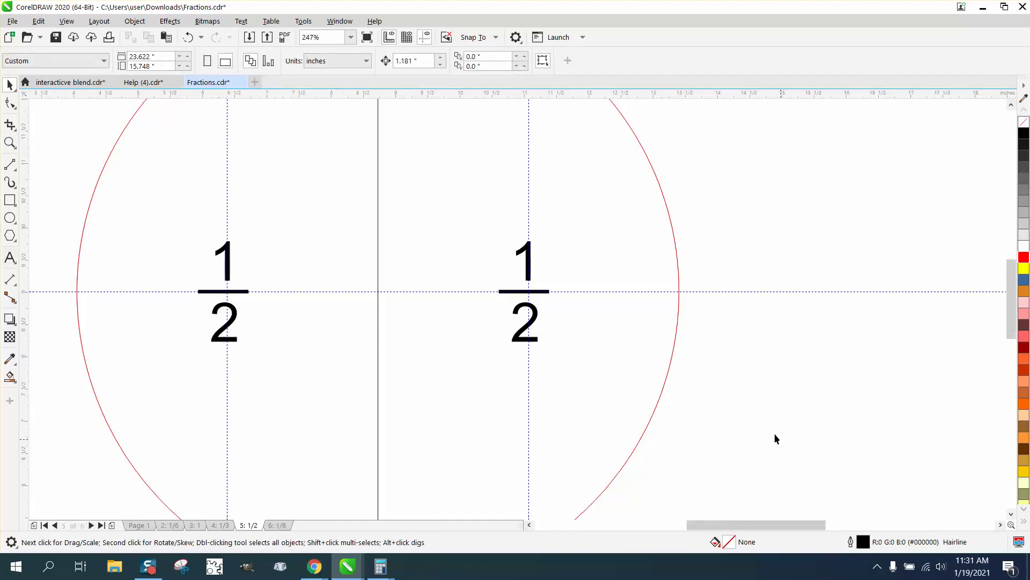
Step: Align the left and right 1/2 fraction groups so each is centered exactly on its own vertical guideline
scroll(777, 437, down, 2)
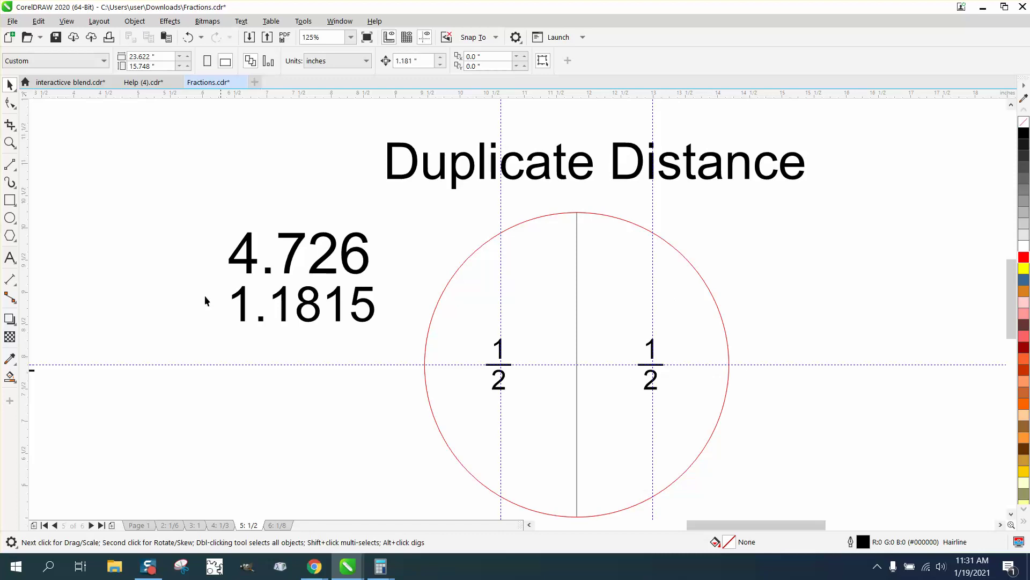
click(10, 142)
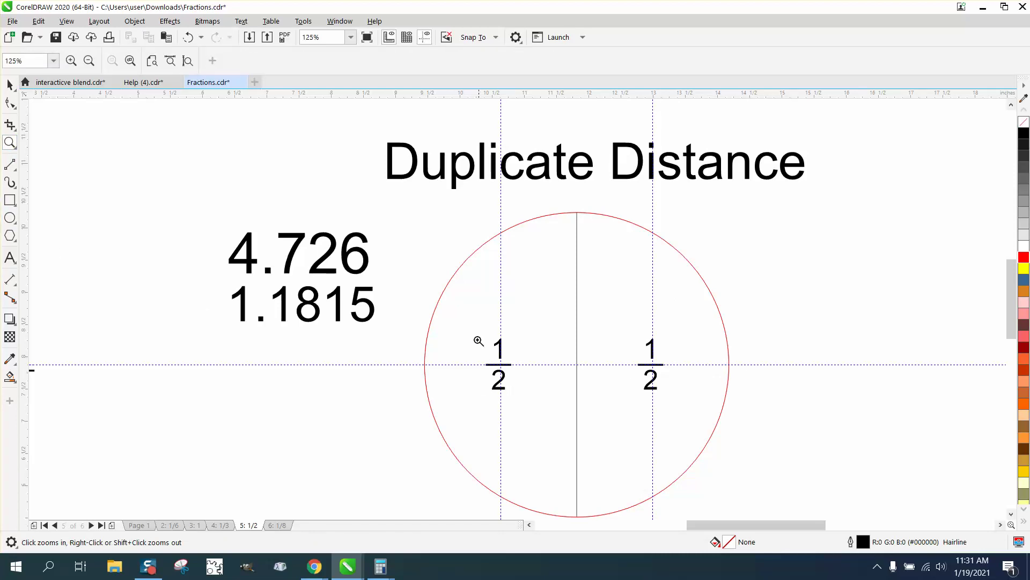
drag(478, 341, 740, 418)
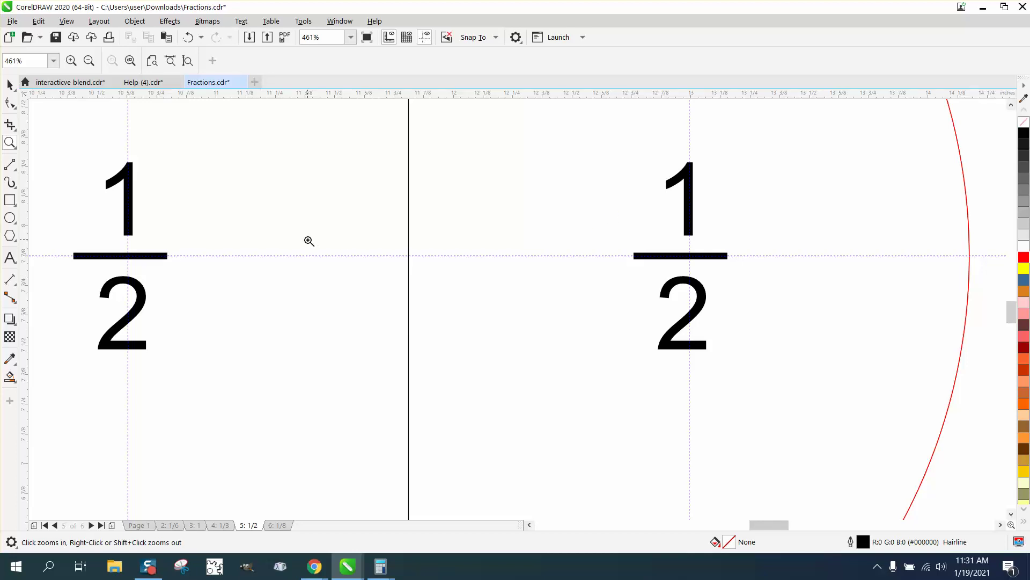
right_click(234, 233)
right_click(55, 135)
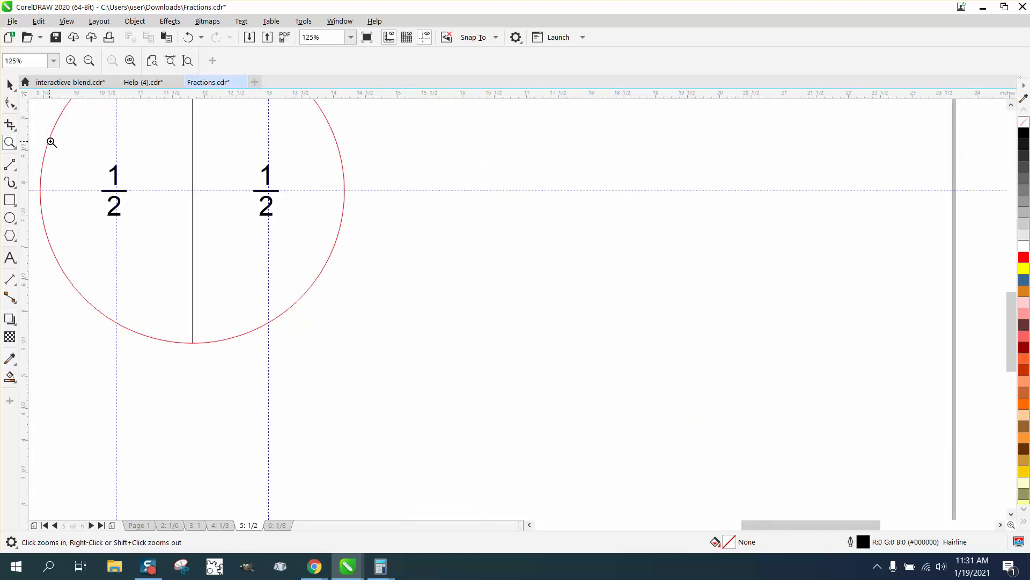
click(10, 84)
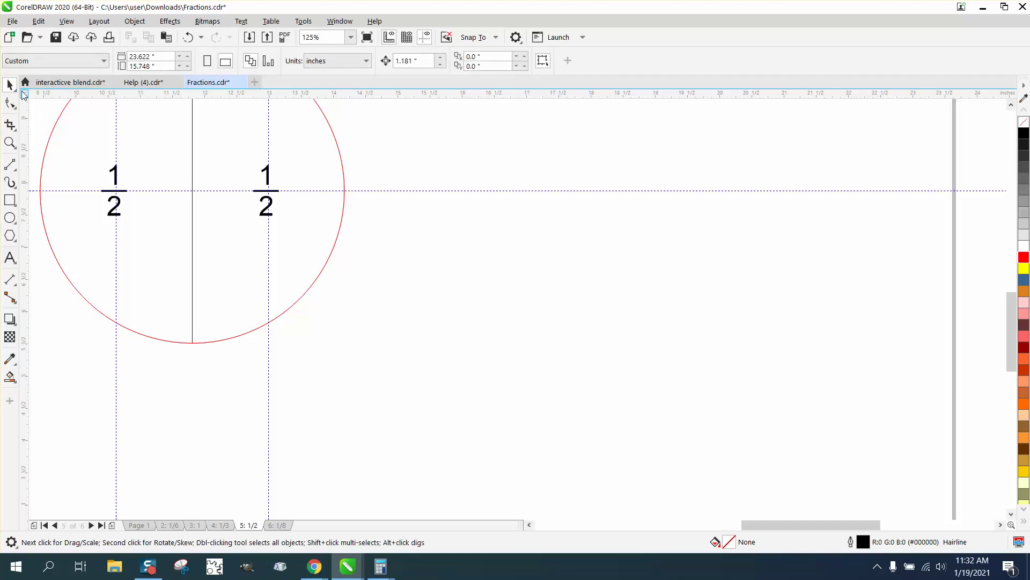
click(114, 170)
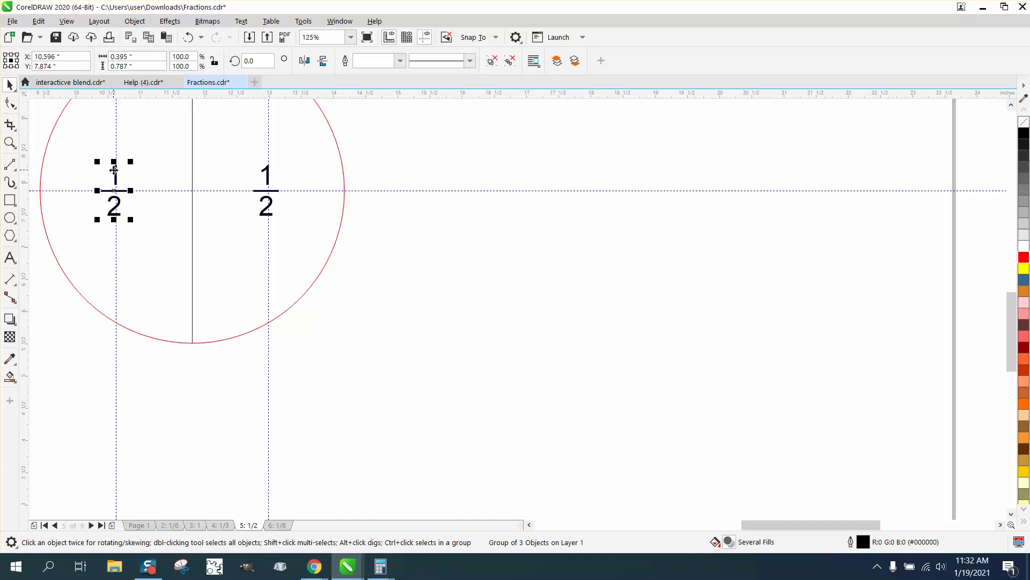
key(p)
key(ctrl+z)
drag(380, 151, 250, 232)
key(p)
key(ctrl+z)
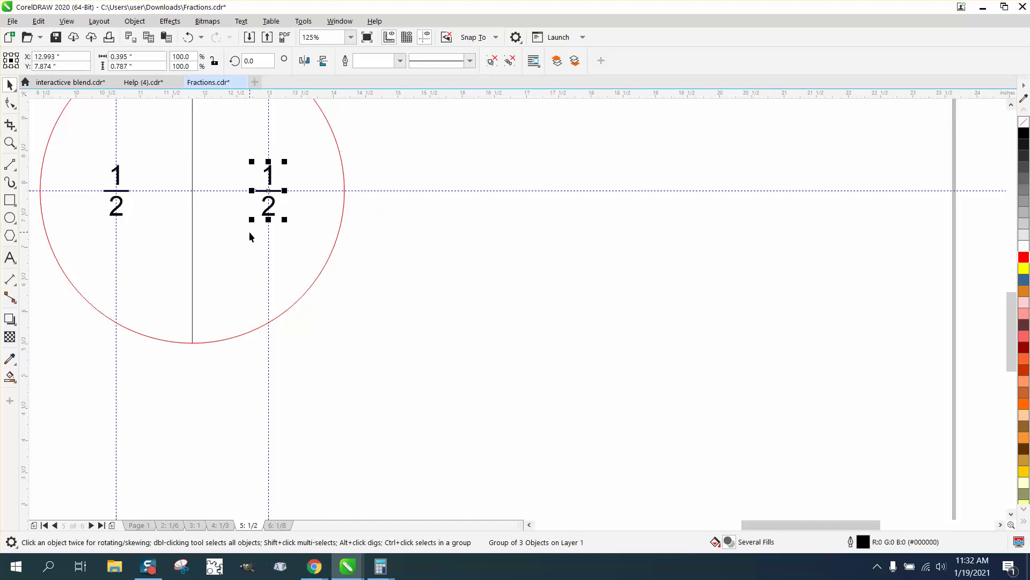
Step: Examine how each 1/2 fraction sits on its vertical guideline and check the nudge distance
click(9, 143)
drag(102, 157, 161, 191)
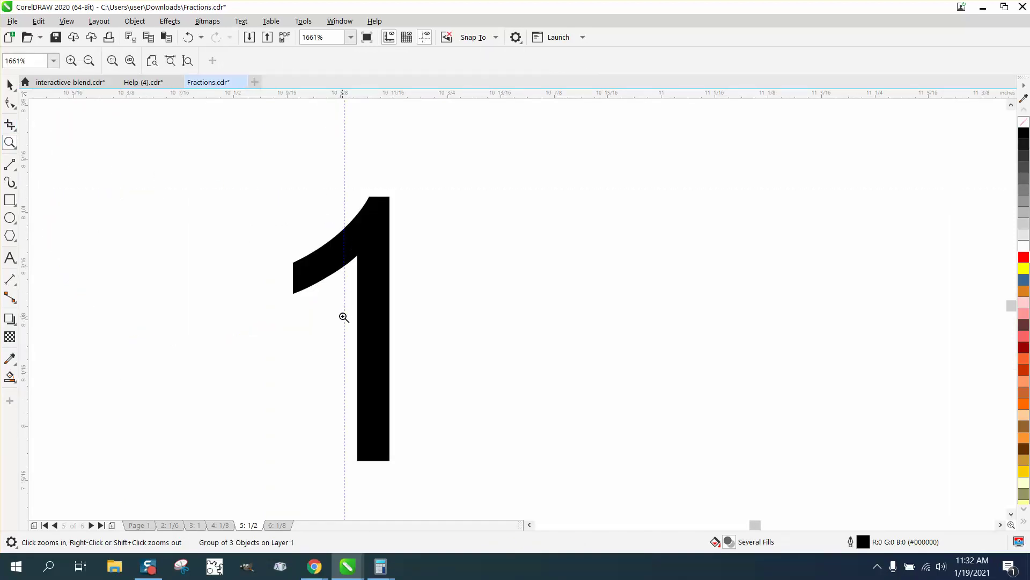
scroll(295, 266, down, 6)
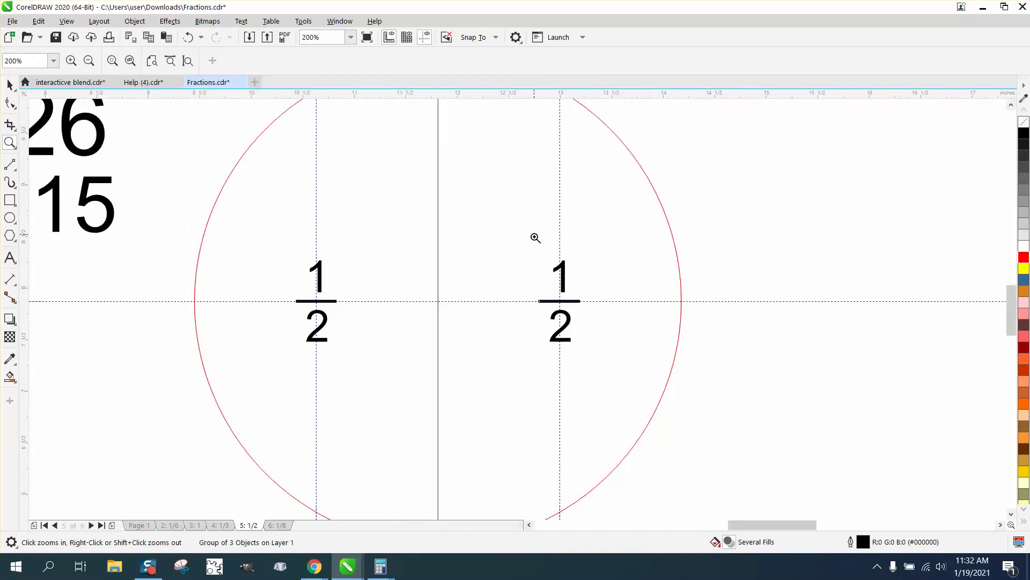
drag(534, 237, 605, 296)
scroll(428, 291, down, 6)
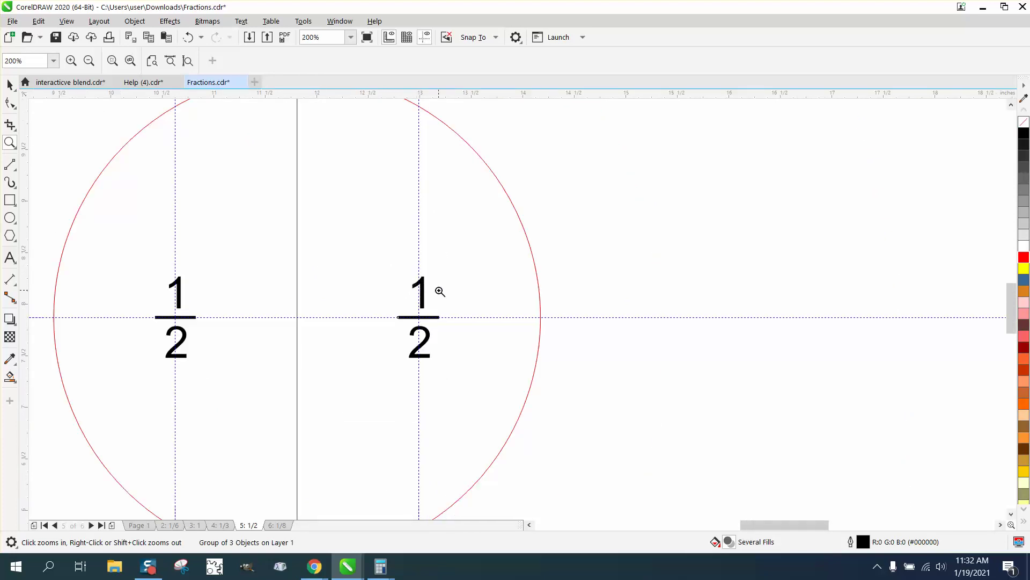
click(10, 84)
click(565, 265)
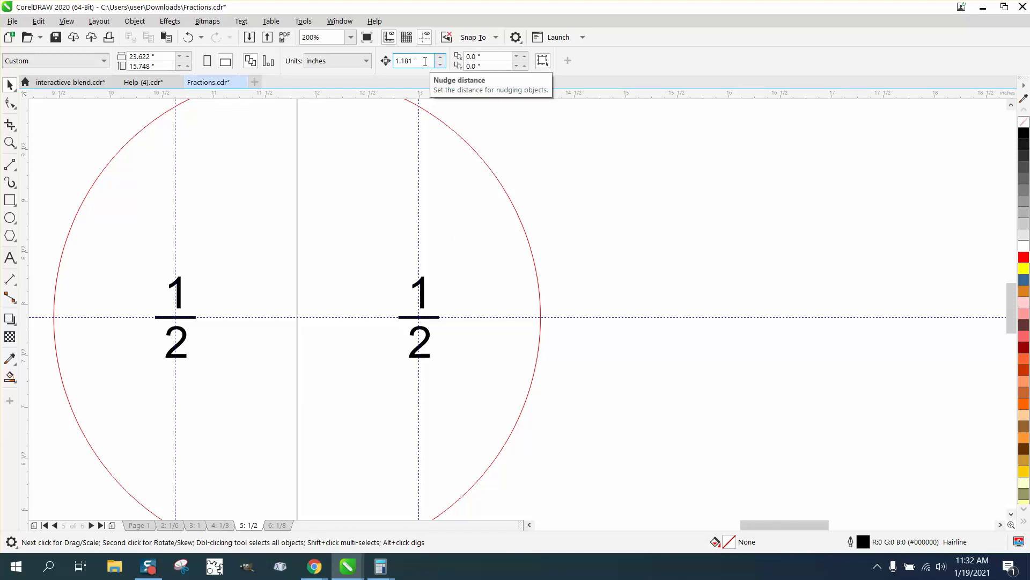
scroll(547, 215, down, 2)
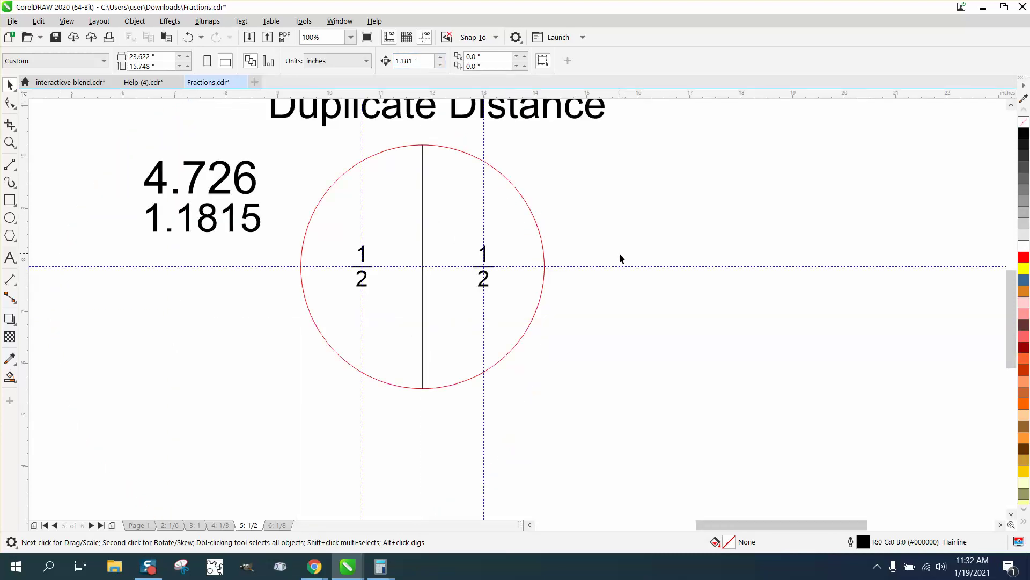
Step: Try moving the horizontal guideline down to about Y 7.366" and undo the move
click(605, 266)
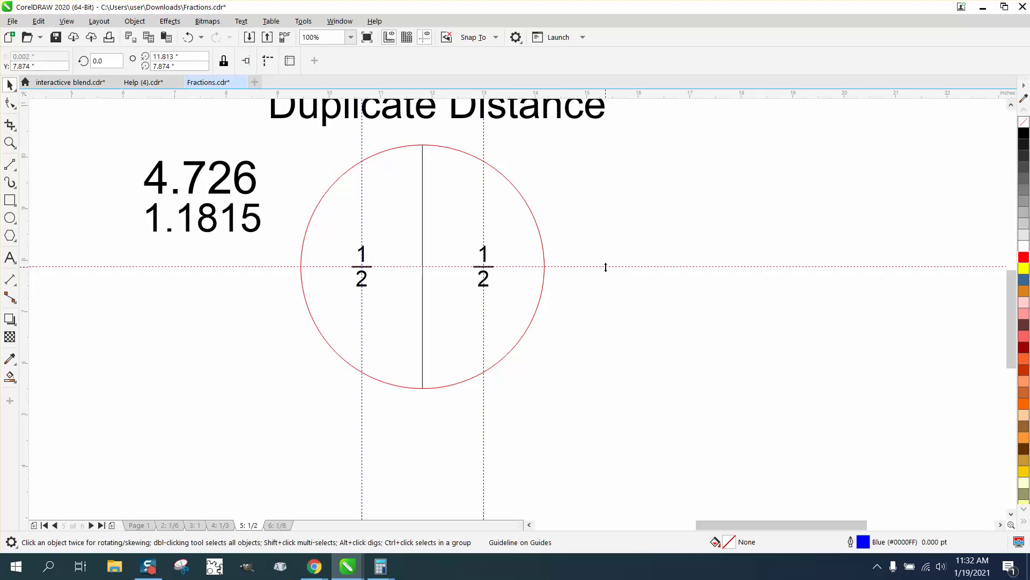
drag(605, 267, 604, 293)
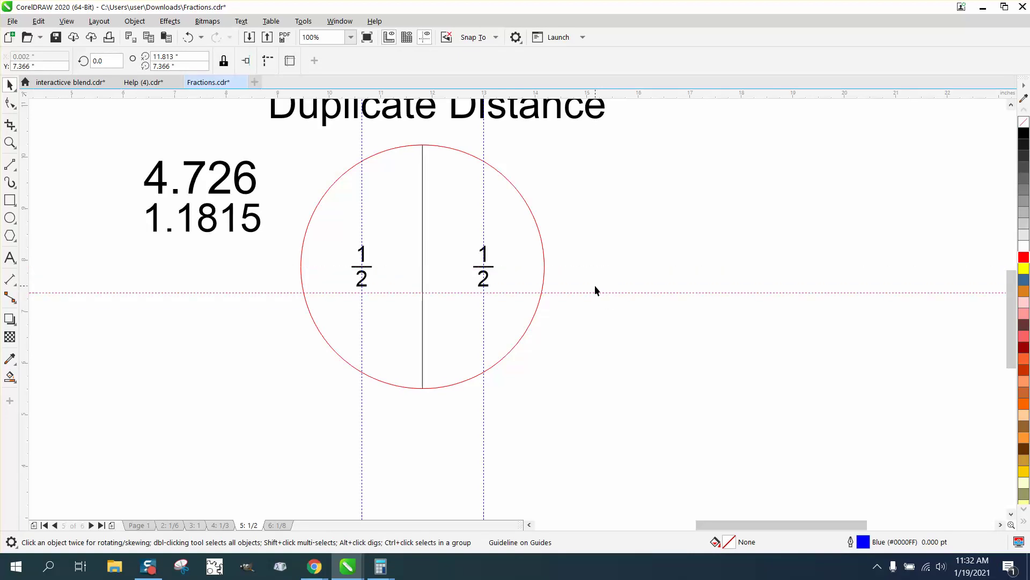
key(ctrl+z)
Step: Nudge the 1/2 fraction group in the circle's right half three steps to the right, out of the circle to X 16.537"
click(10, 143)
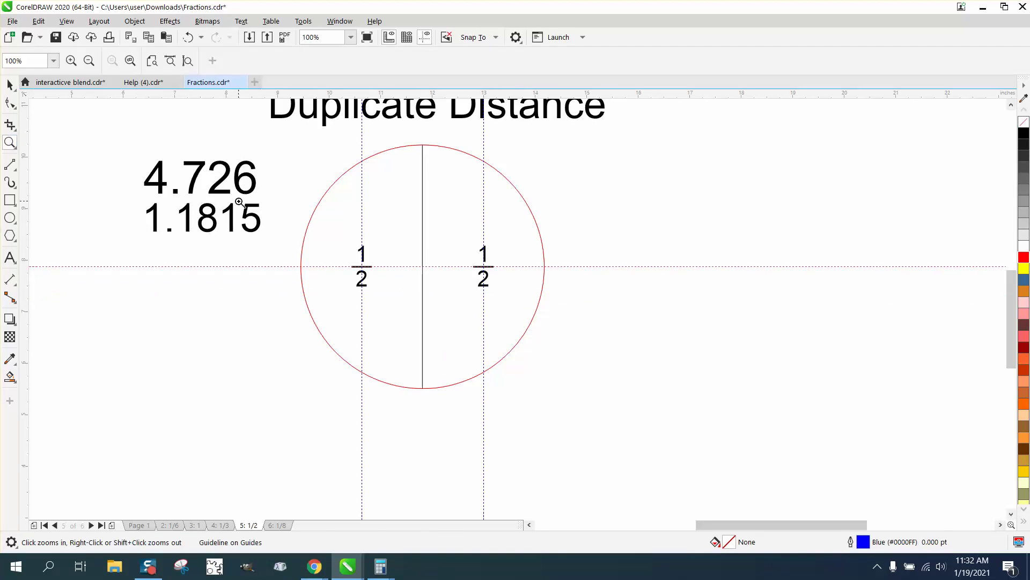
drag(275, 202, 712, 377)
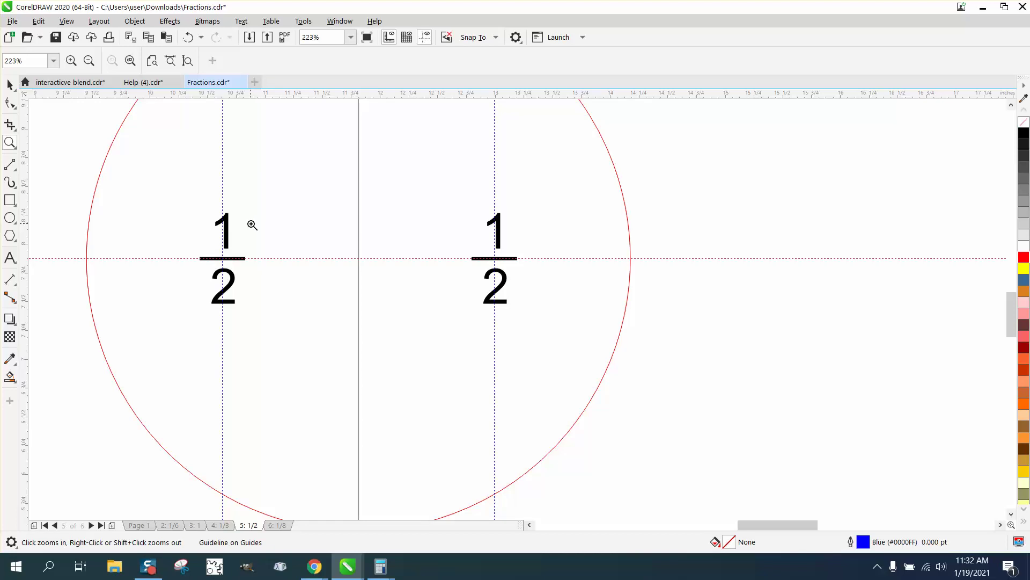
drag(672, 192, 425, 333)
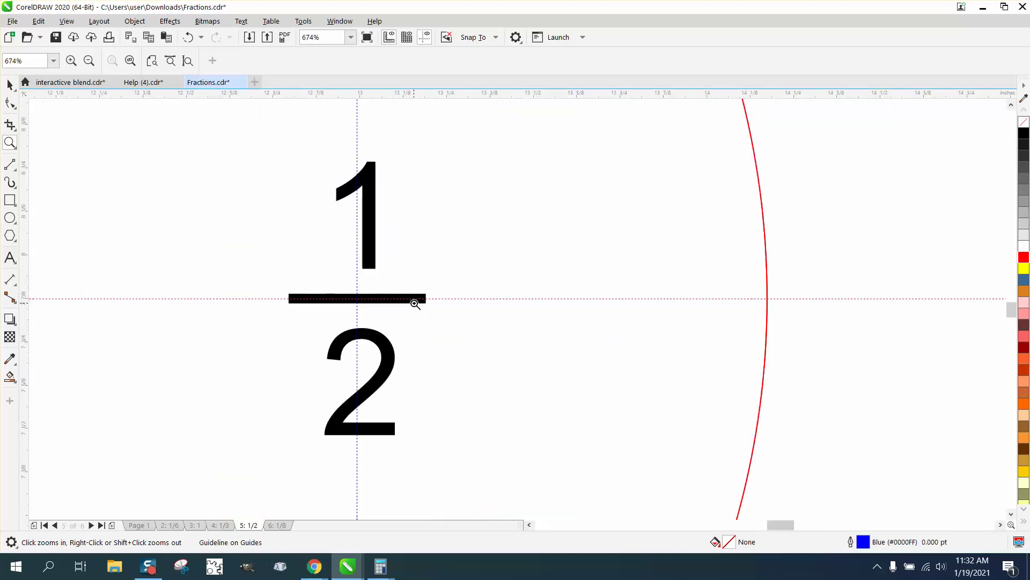
scroll(400, 300, down, 4)
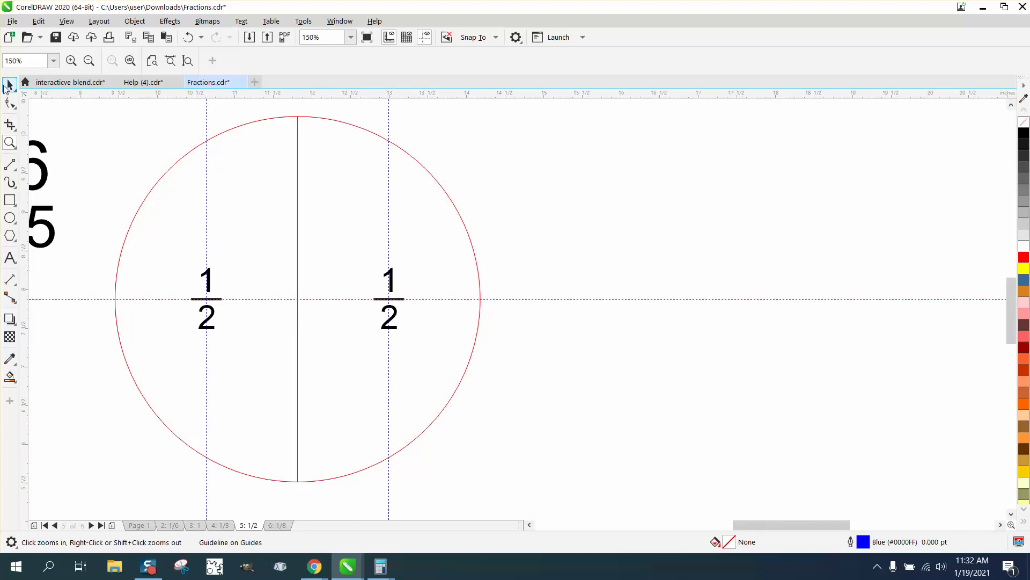
click(8, 85)
drag(362, 361, 361, 358)
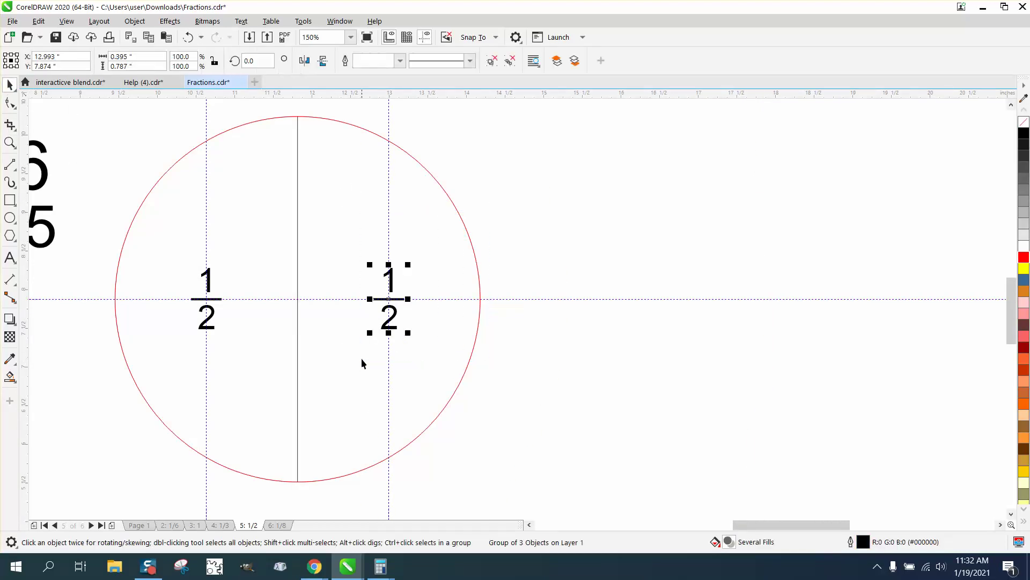
key(Right)
key(Right)
key(Right)
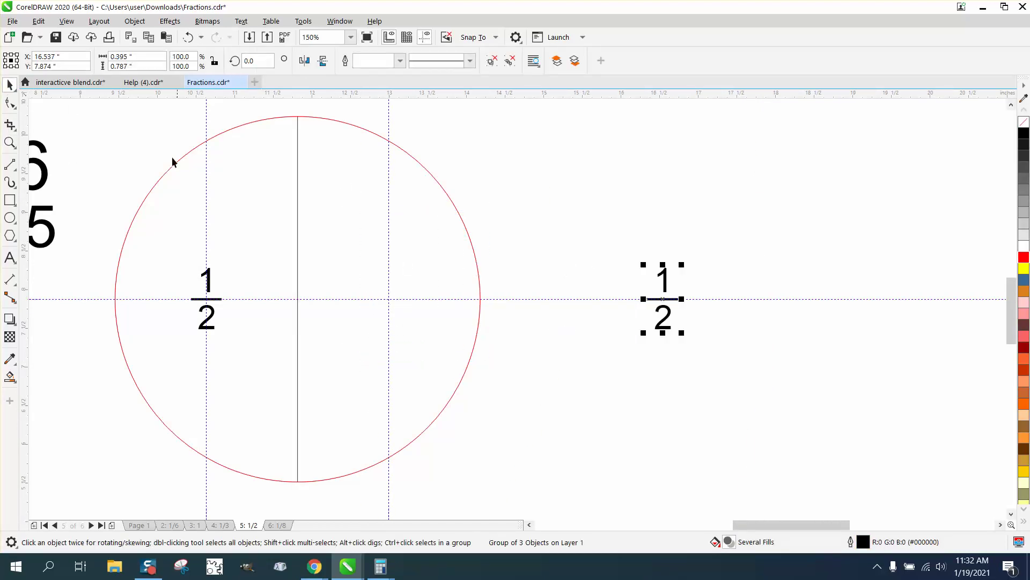
Step: Ungroup the fraction outside the circle and center its numerator, bar and denominator on a common vertical axis
click(134, 21)
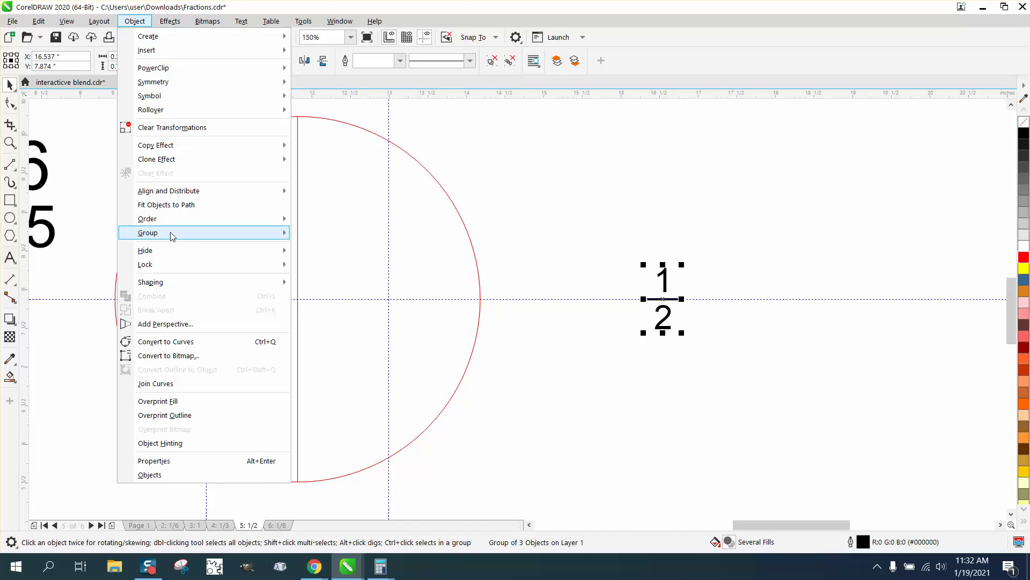
mouse_move(176, 235)
click(322, 248)
drag(611, 242, 640, 300)
drag(720, 362, 720, 361)
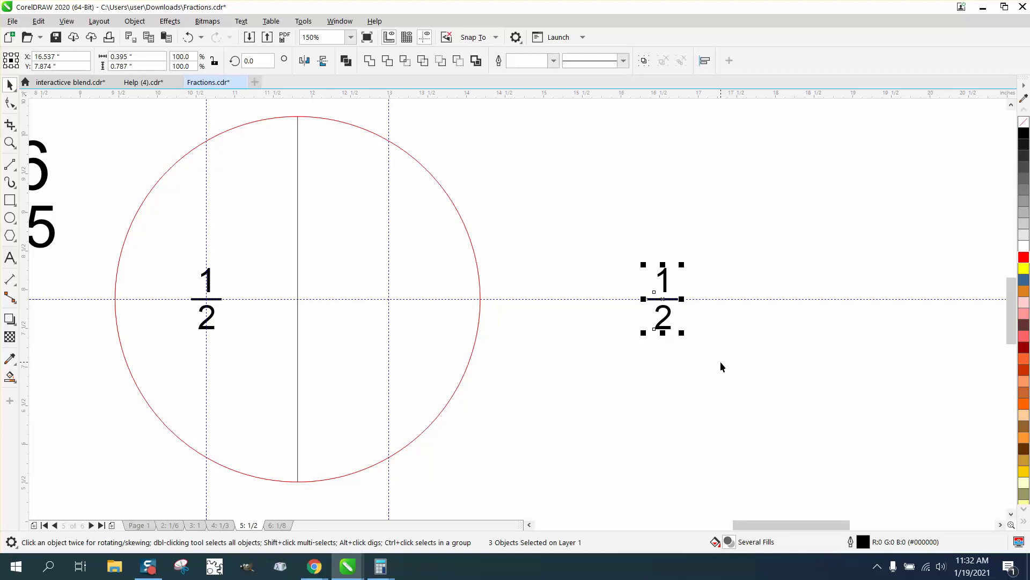
key(c)
Step: Check the alignment of the fraction outside the circle and group its three parts
click(10, 142)
drag(642, 250, 742, 379)
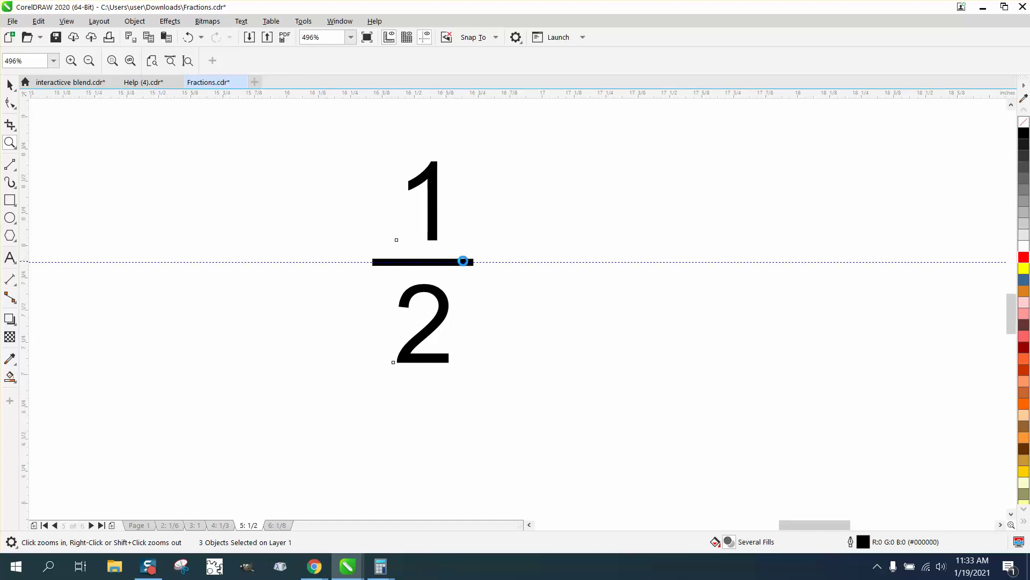
right_click(462, 261)
click(10, 85)
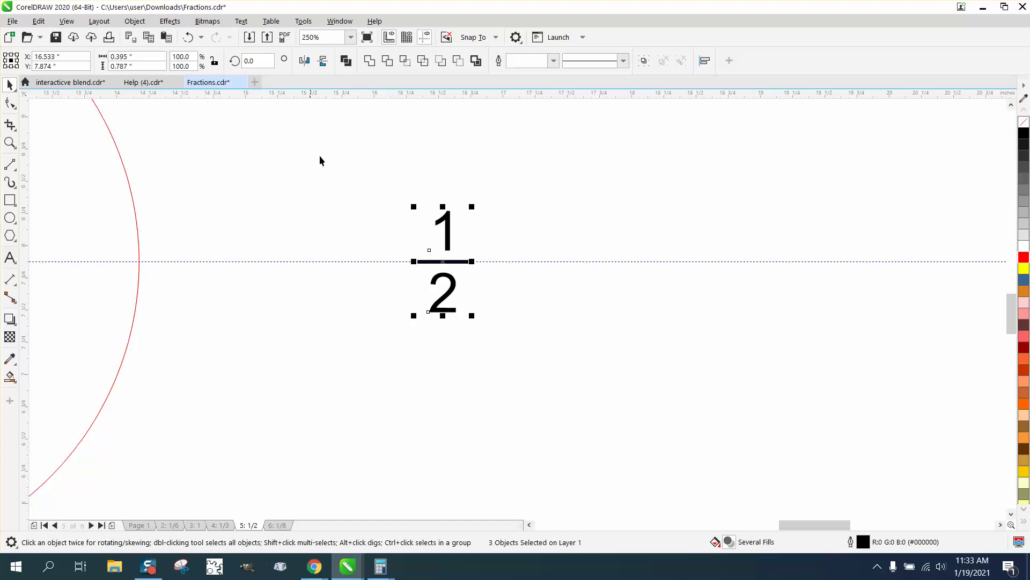
drag(377, 177, 529, 352)
key(ctrl+g)
Step: Center the regrouped fraction on the page and nudge it right onto the right vertical guideline at X 12.993"
key(p)
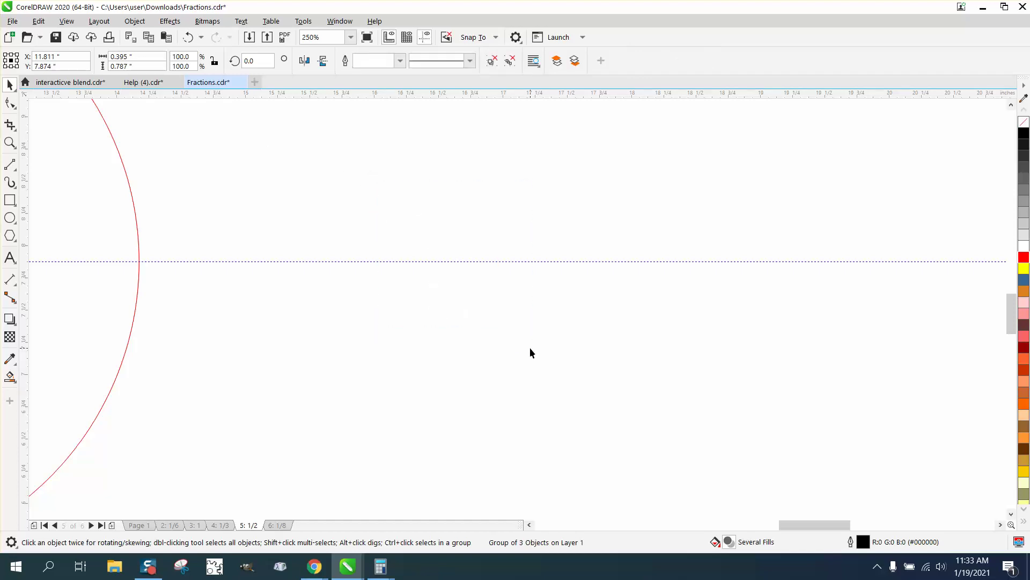
scroll(599, 404, down, 1)
key(Right)
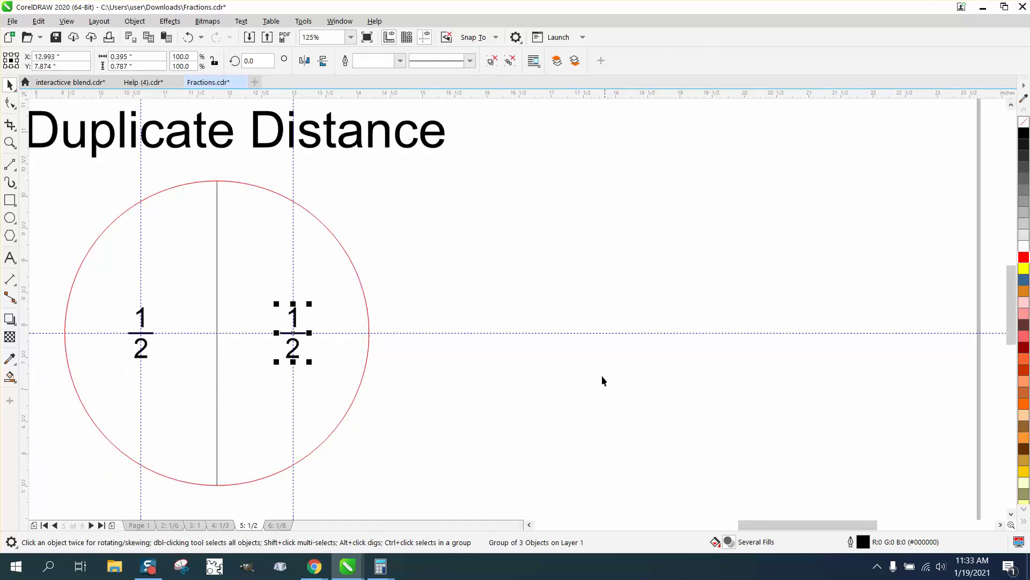
Step: Examine closely how the right and left 1/2 fractions sit on their vertical guidelines
click(10, 142)
drag(275, 294, 363, 351)
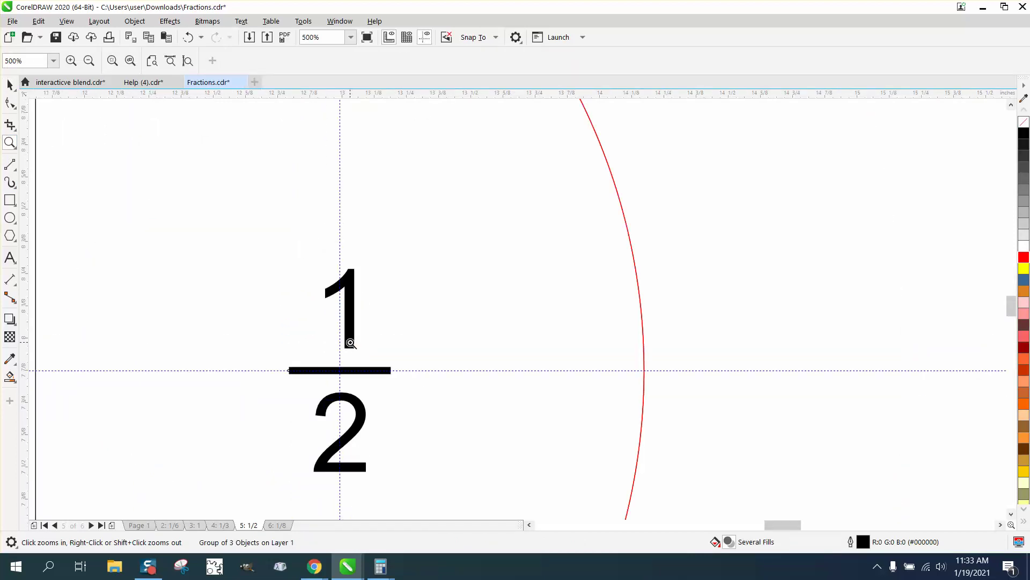
right_click(354, 370)
right_click(362, 370)
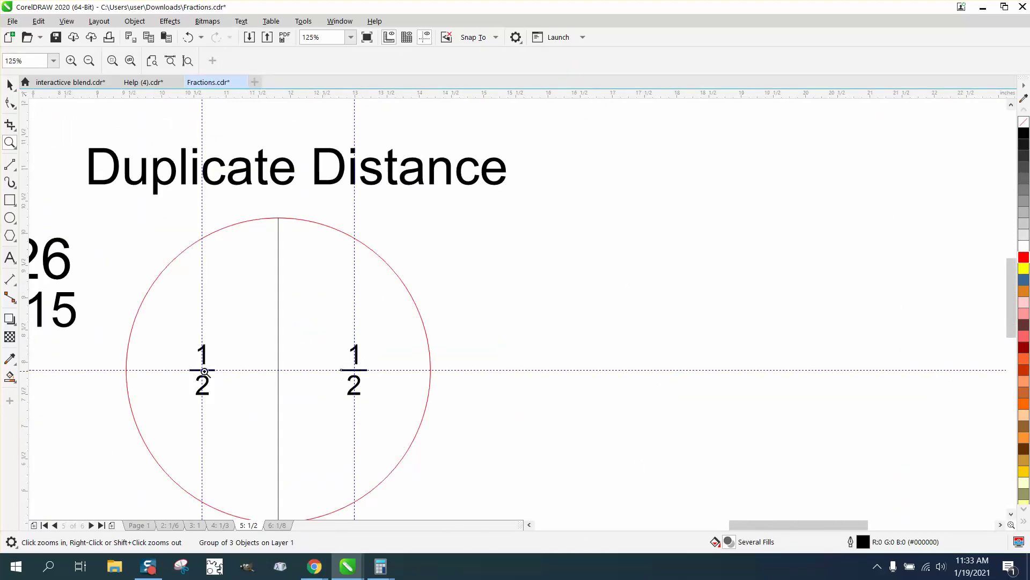
drag(154, 340, 287, 426)
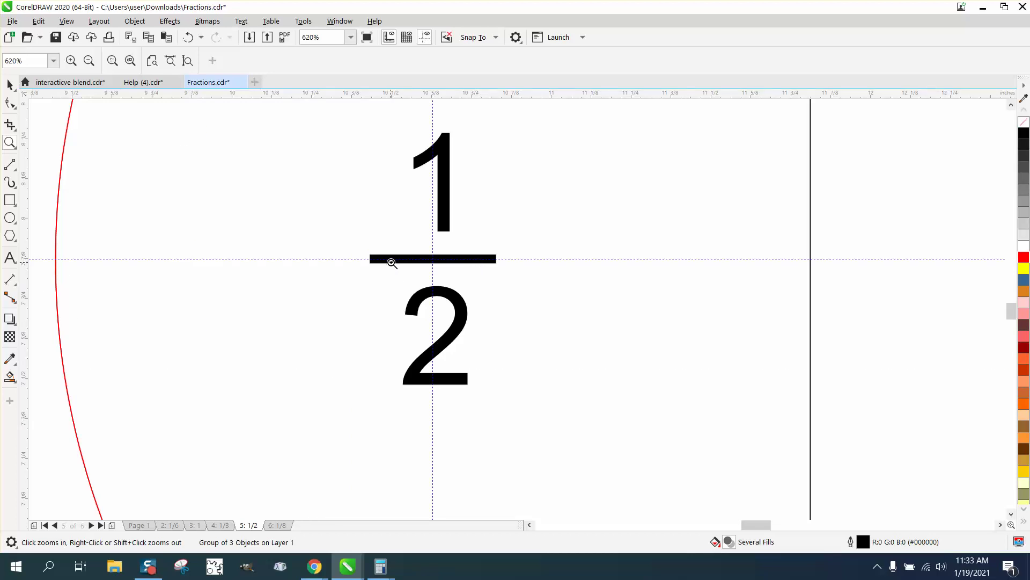
right_click(392, 263)
Step: Ungroup the left 1/2 fraction into its separate numerator, bar and denominator
click(9, 84)
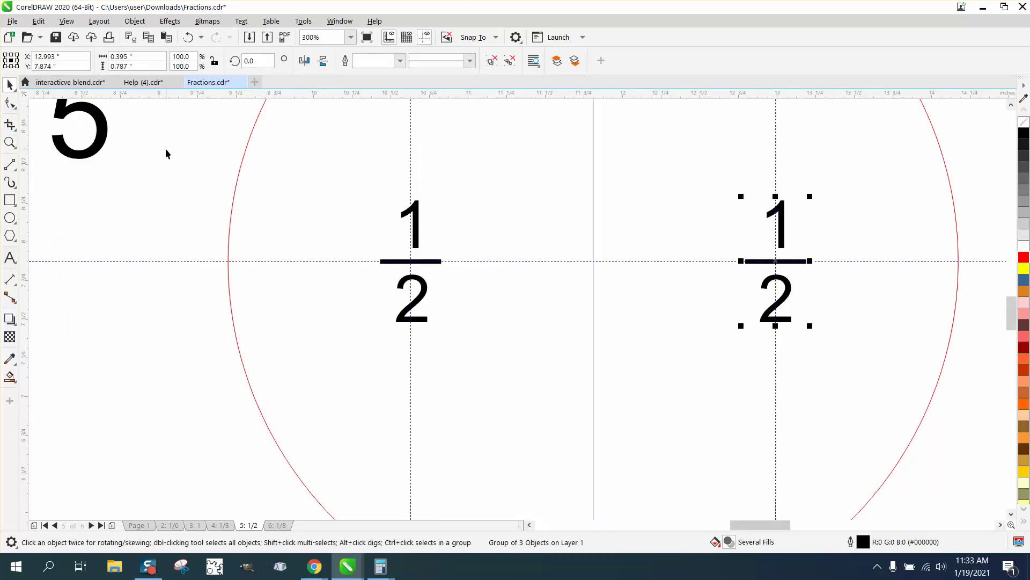
drag(167, 155, 492, 339)
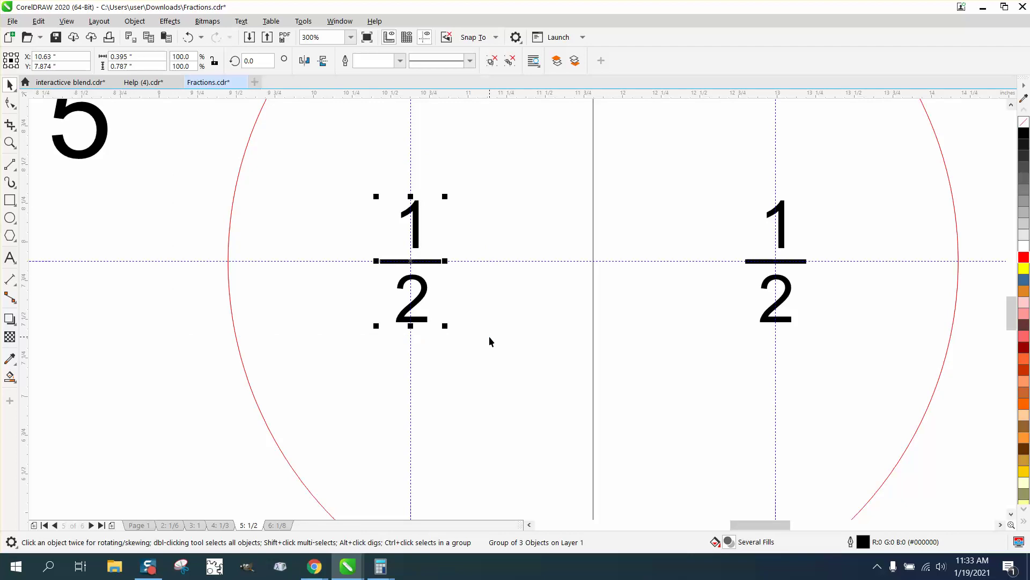
click(134, 21)
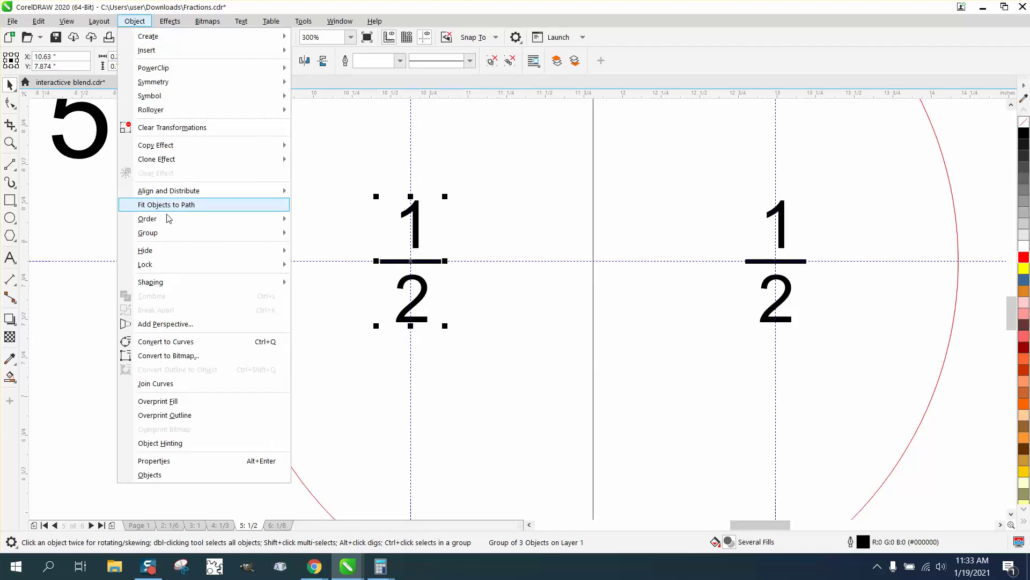
click(321, 248)
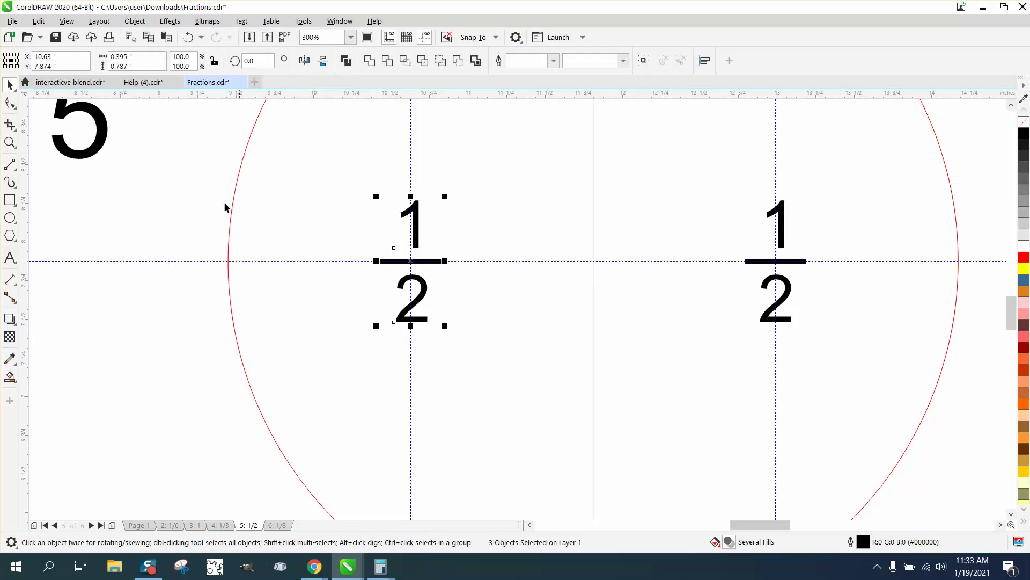
drag(185, 155, 568, 377)
Step: Try aligning the left fraction's three parts on a common horizontal centerline and undo the alignment
click(10, 142)
drag(342, 196, 531, 351)
click(10, 84)
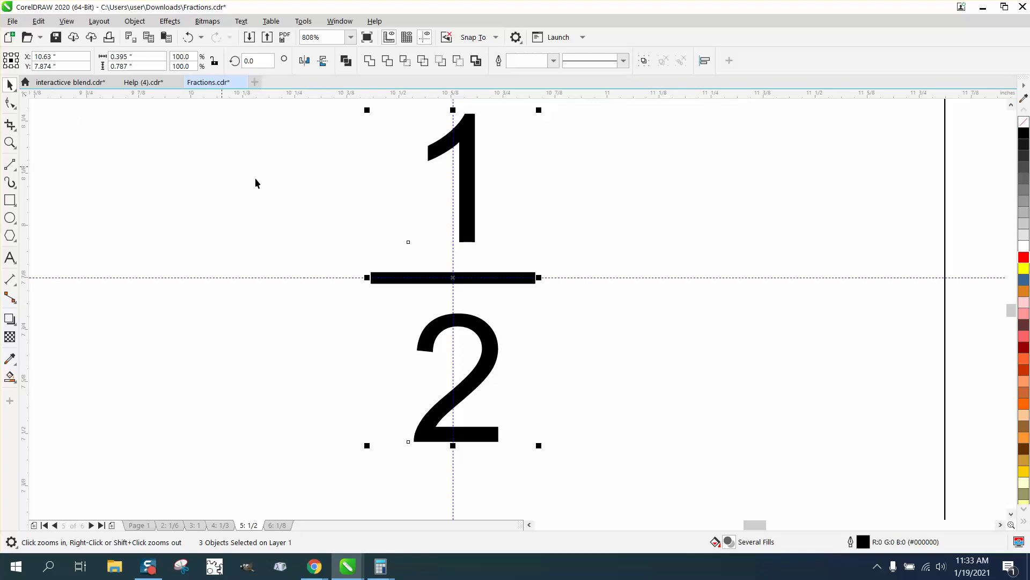
key(e)
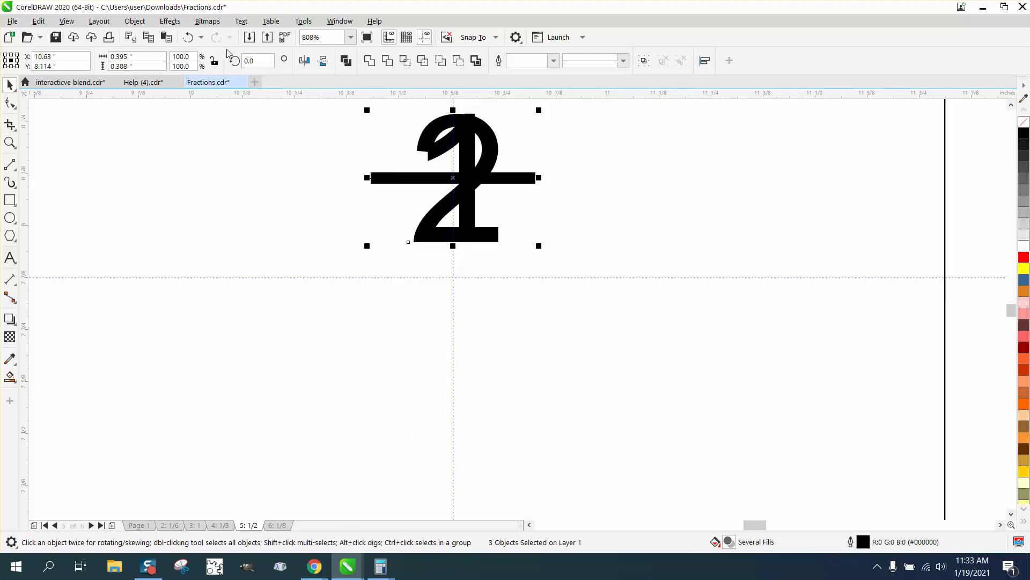
click(188, 37)
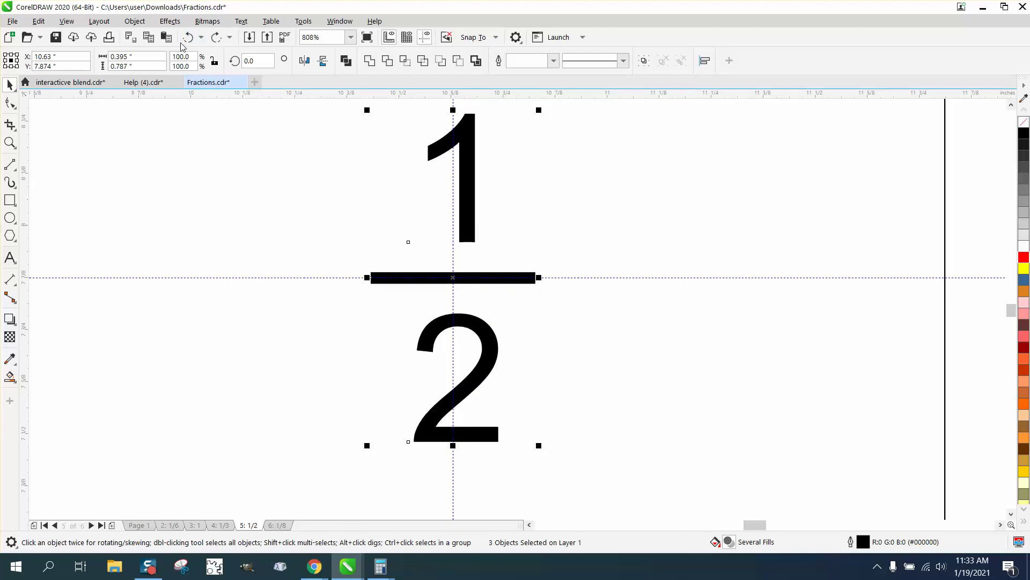
Step: Center the left fraction's numerator, bar and denominator on a common vertical axis and deselect them
click(186, 42)
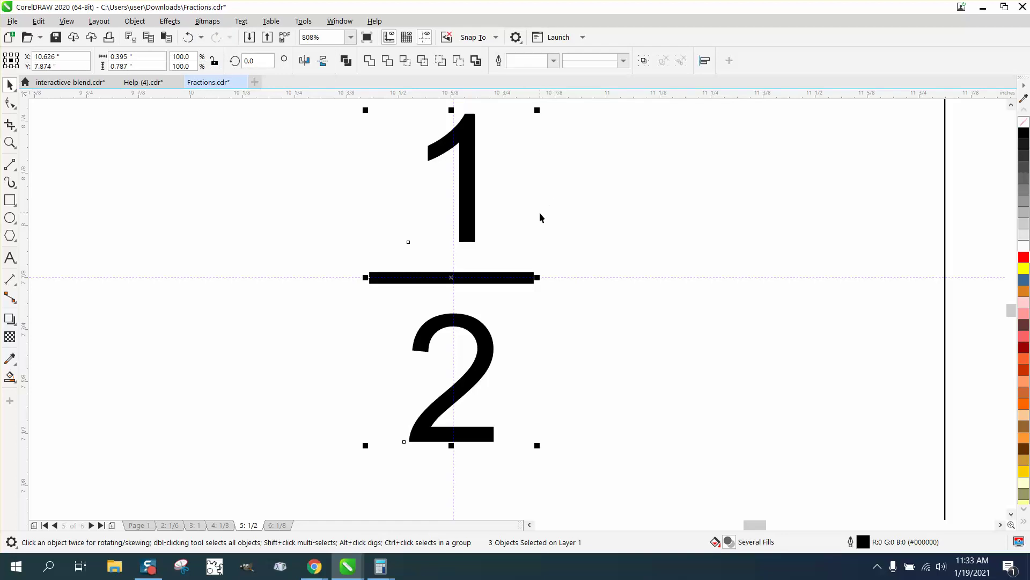
scroll(540, 213, down, 2)
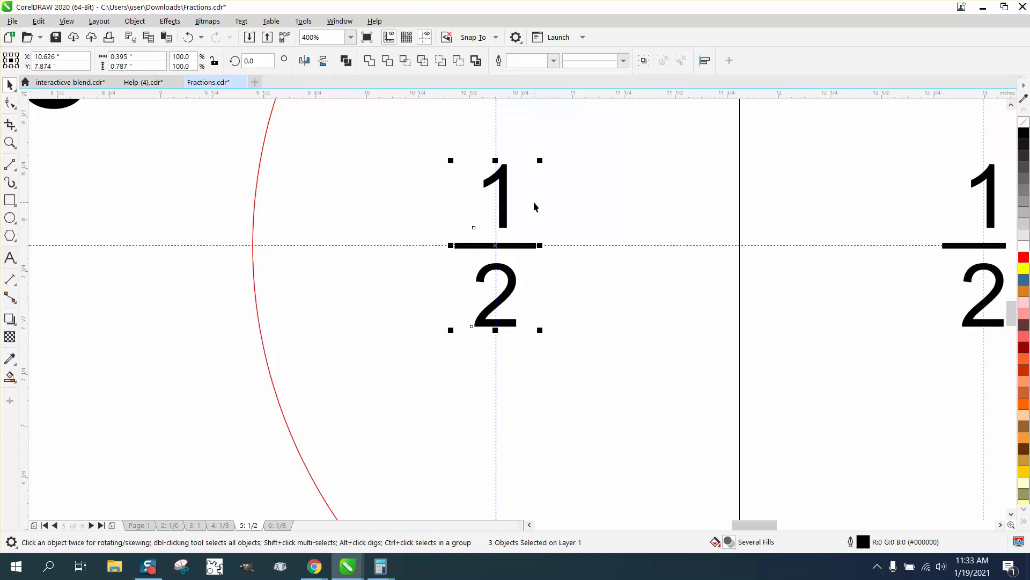
click(534, 202)
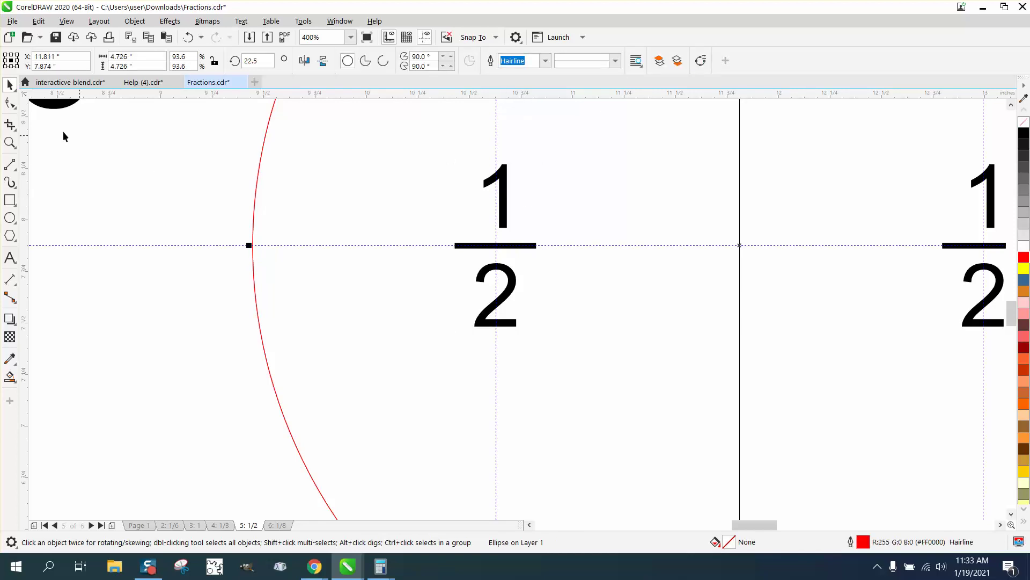
click(96, 123)
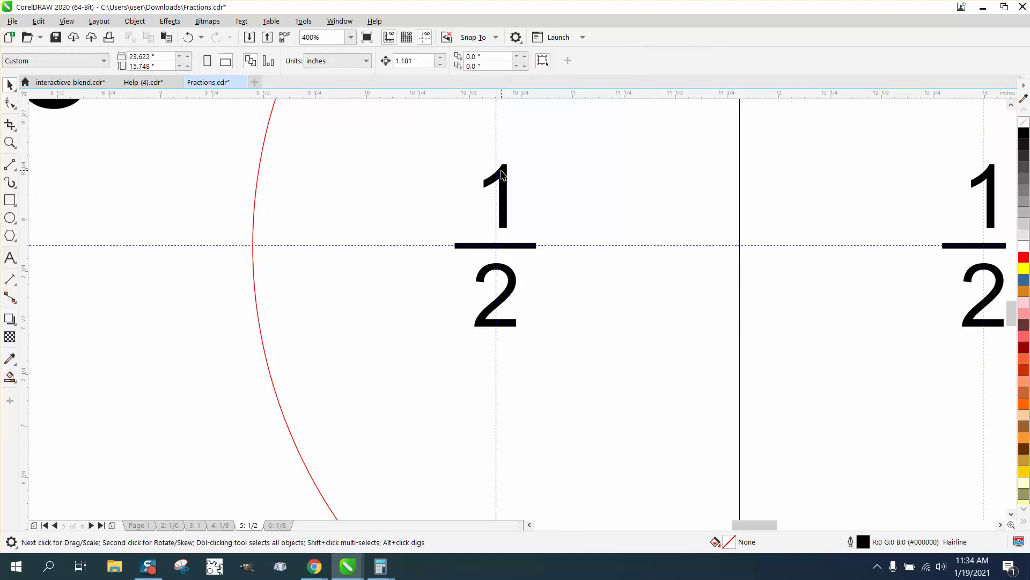
click(502, 175)
drag(220, 140, 648, 371)
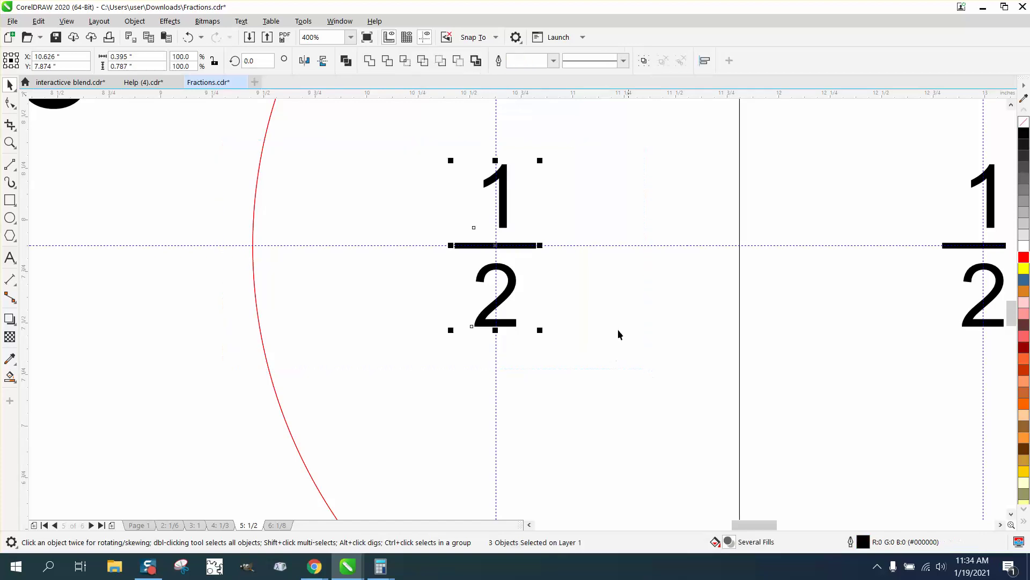
click(134, 21)
mouse_move(168, 232)
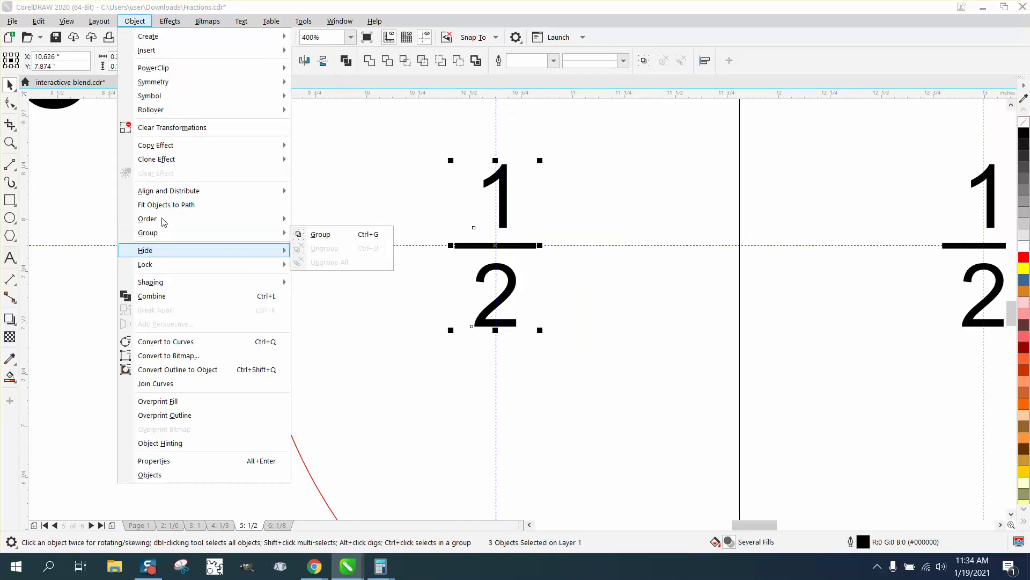
click(76, 184)
click(76, 185)
Step: Change the left fraction's numerator text to 2
drag(208, 150, 547, 237)
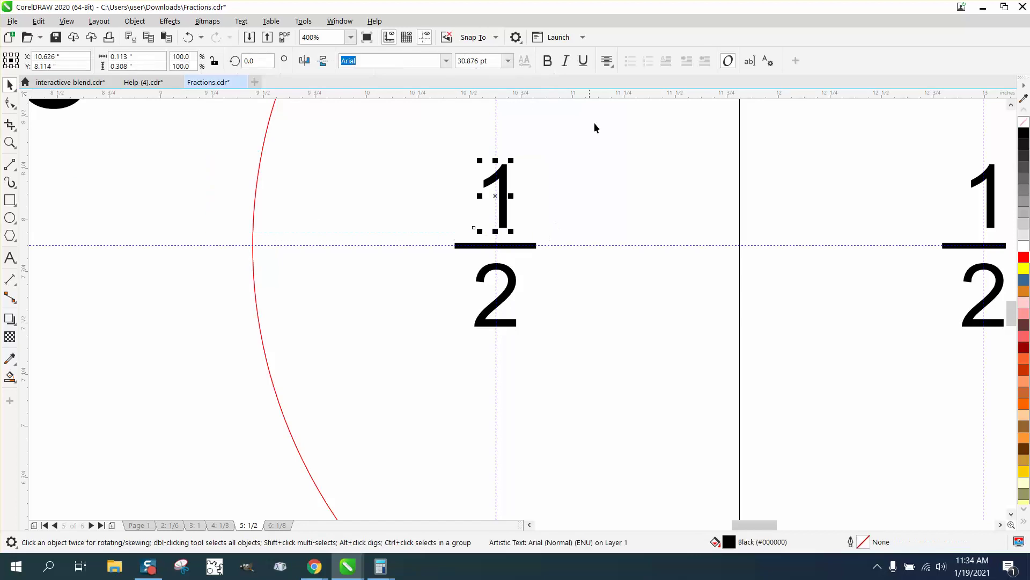
click(749, 61)
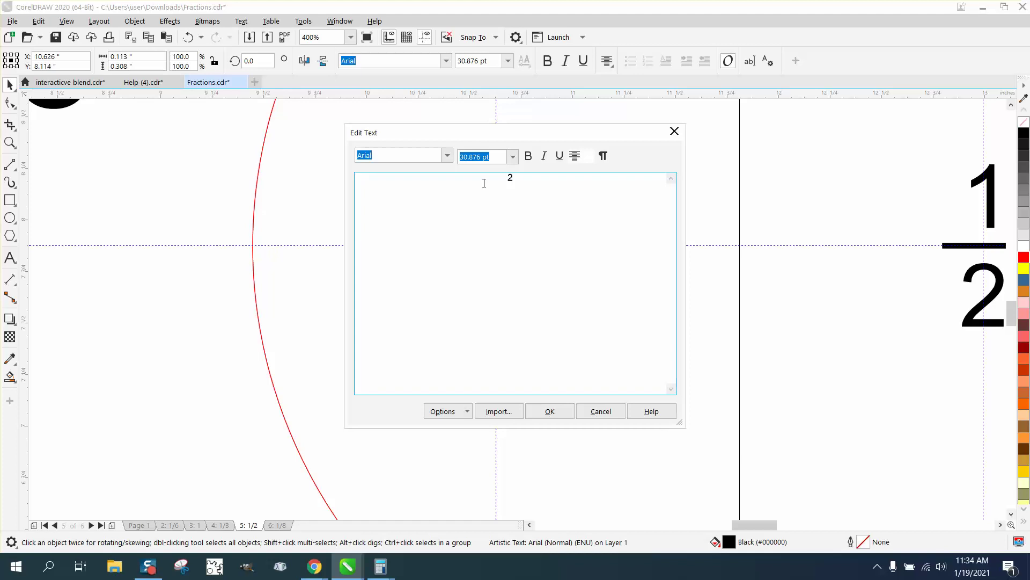
click(569, 411)
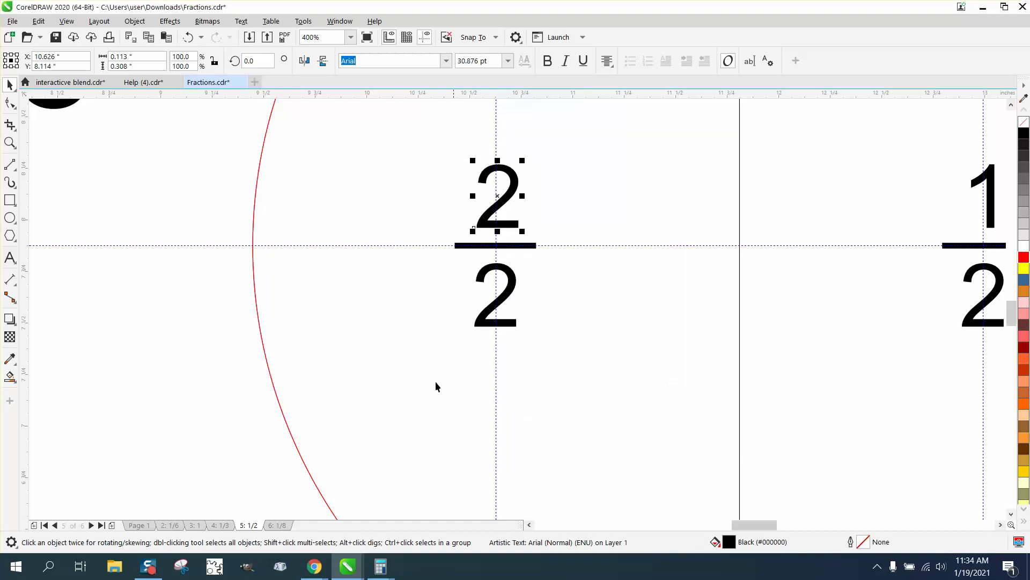
click(205, 288)
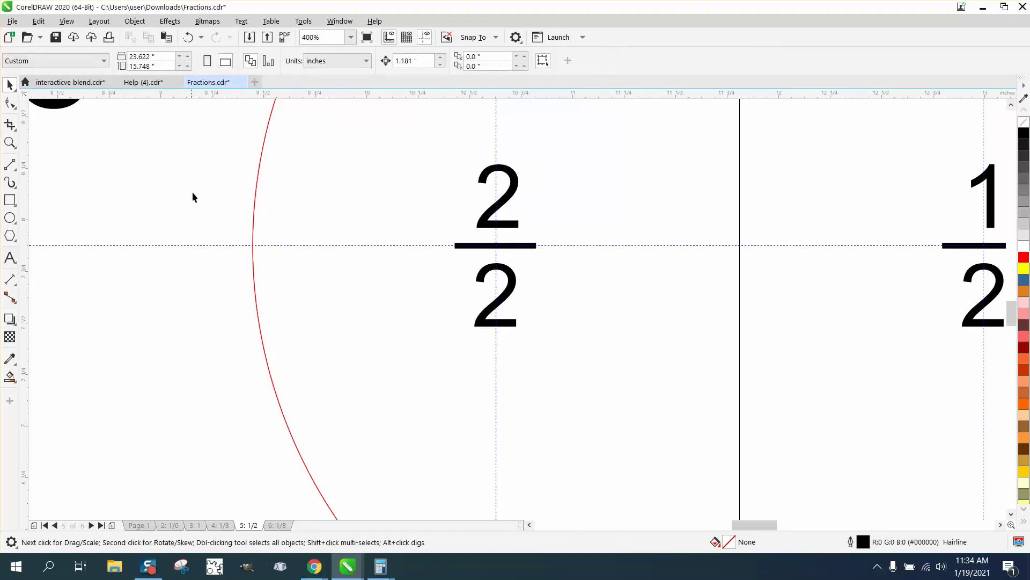
Step: Center the left 2/2 fraction's numerator, bar and denominator on one vertical axis at X 10.637"
drag(456, 312, 626, 351)
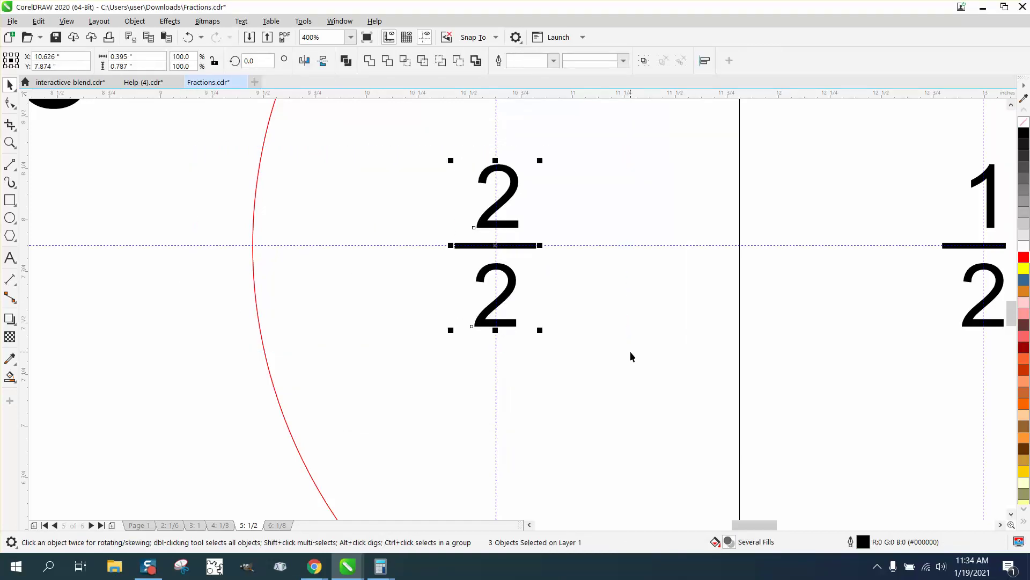
key(ctrl+Right)
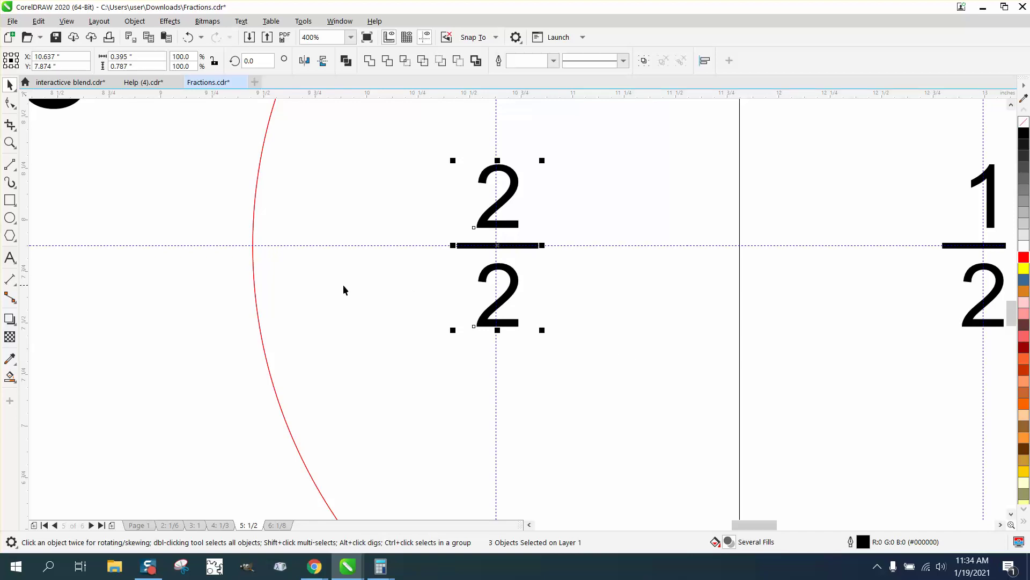
click(186, 288)
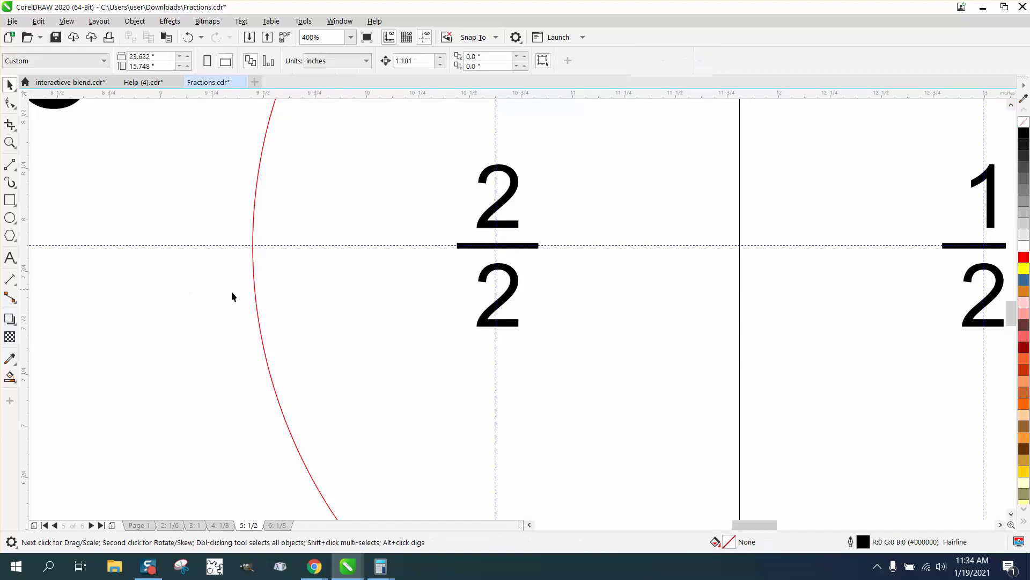
Step: Change the left fraction's numerator text back to 1
click(512, 178)
drag(219, 160, 558, 236)
click(749, 61)
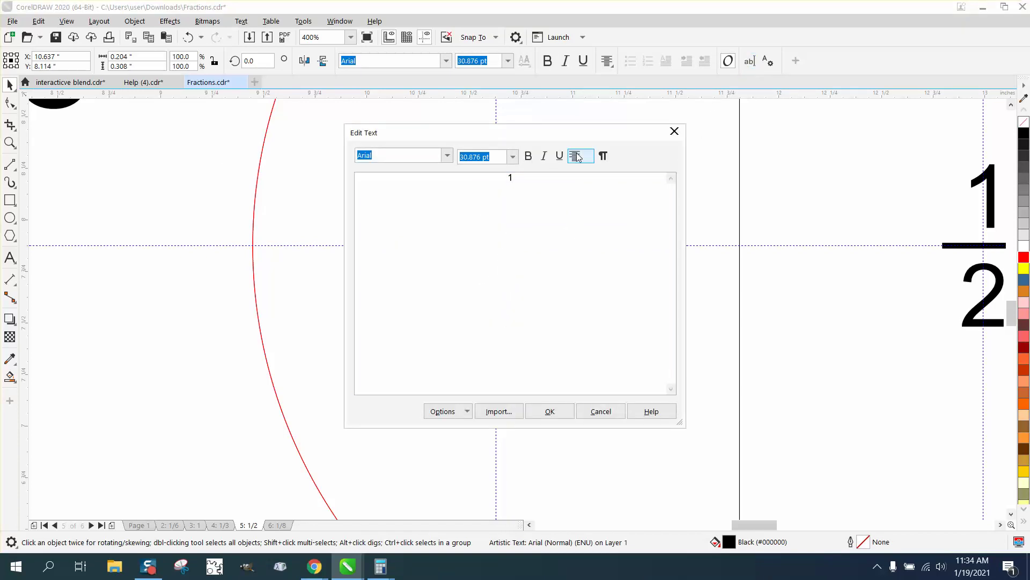
click(550, 411)
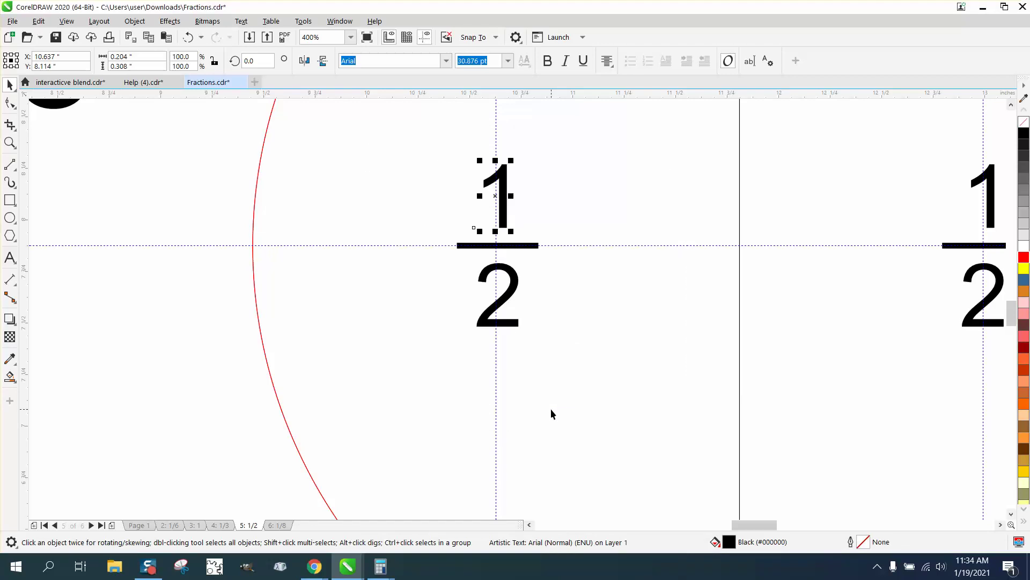
click(130, 282)
scroll(115, 275, down, 1)
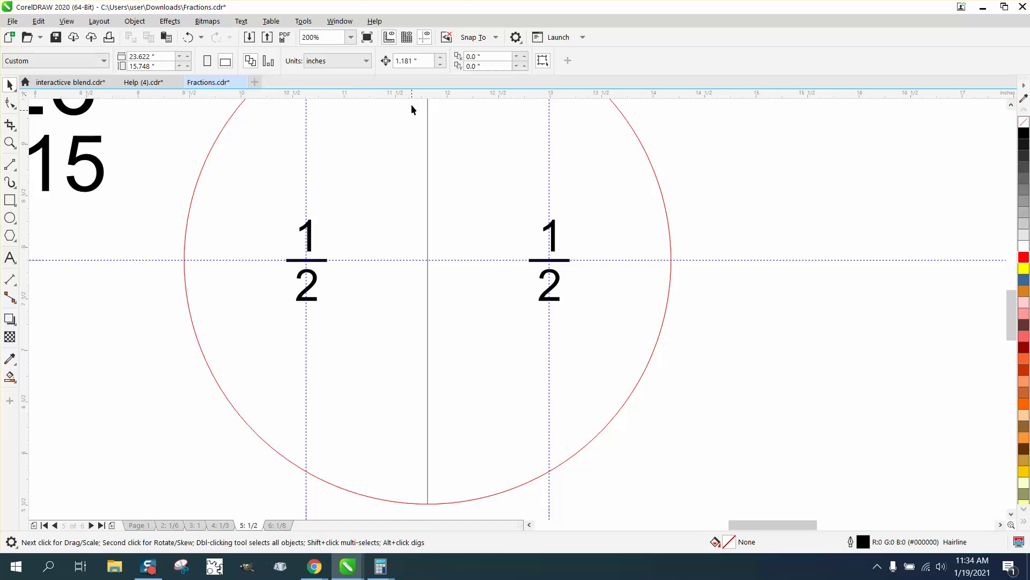
key(Return)
scroll(421, 230, down, 1)
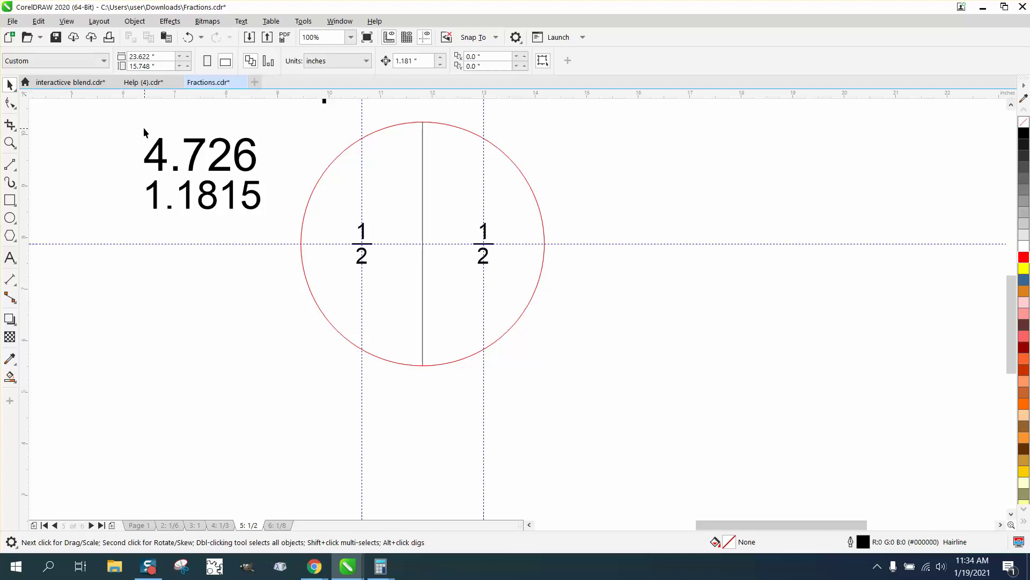